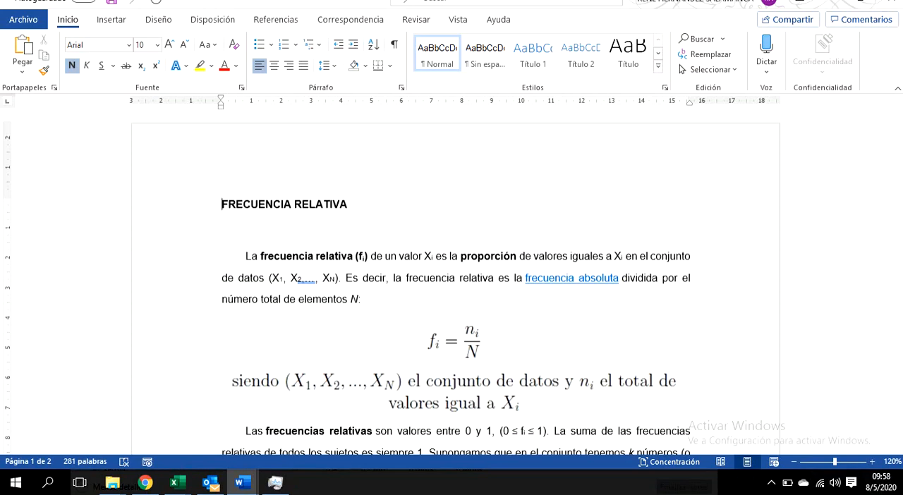
# Step: Switch to the 1503 Frecuencia Absoluta document and go to its beginning, at the heading "Datos agrupados"
pyautogui.moveTo(242, 483)
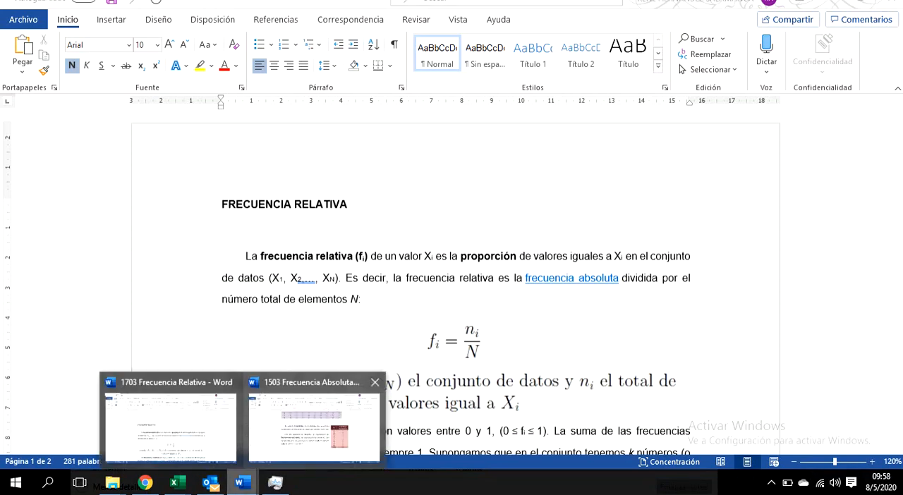
pyautogui.click(314, 422)
pyautogui.scroll(8, 433, 282)
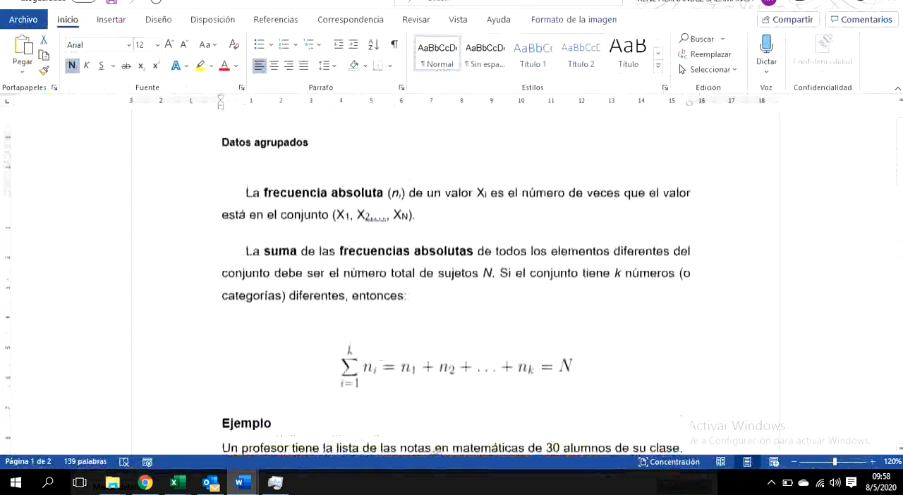
pyautogui.scroll(2, 455, 282)
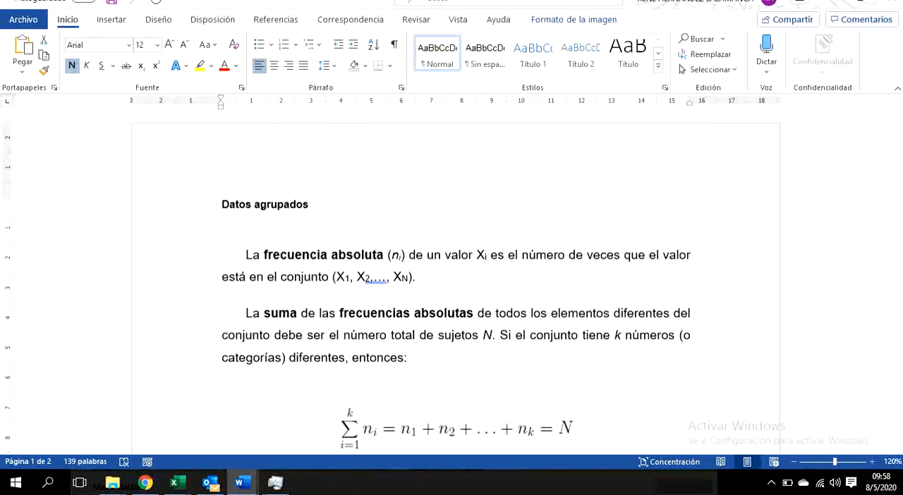
# Step: Examine the definition of frecuencia absoluta and the summation formula for the total number of subjects N
pyautogui.scroll(-1, 391, 279)
pyautogui.scroll(1, 391, 280)
pyautogui.scroll(-1, 456, 280)
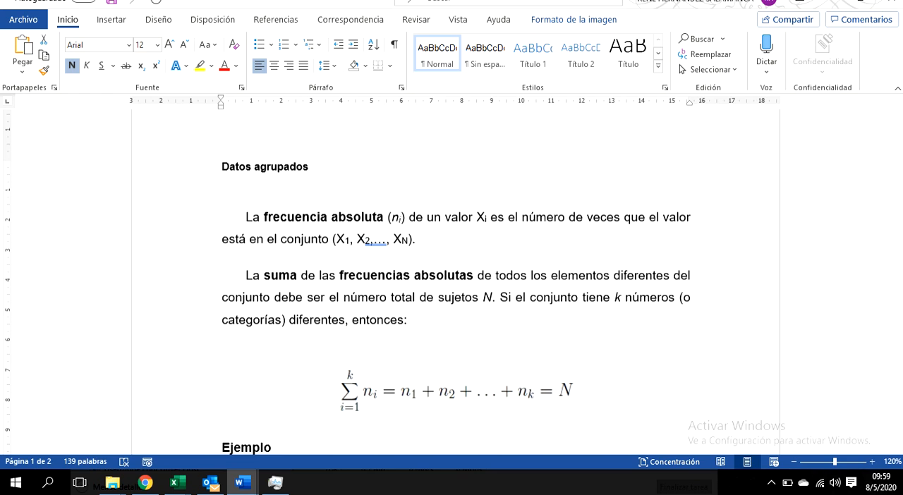
pyautogui.scroll(-3, 455, 282)
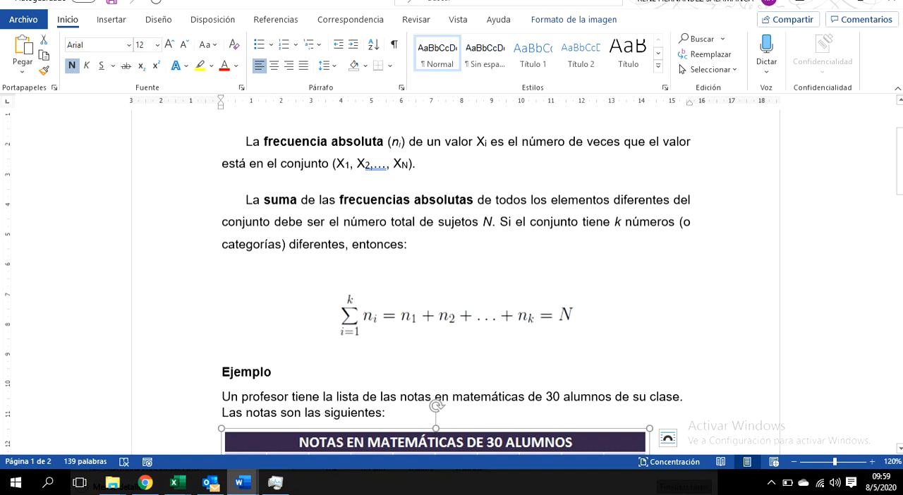
pyautogui.scroll(3, 455, 282)
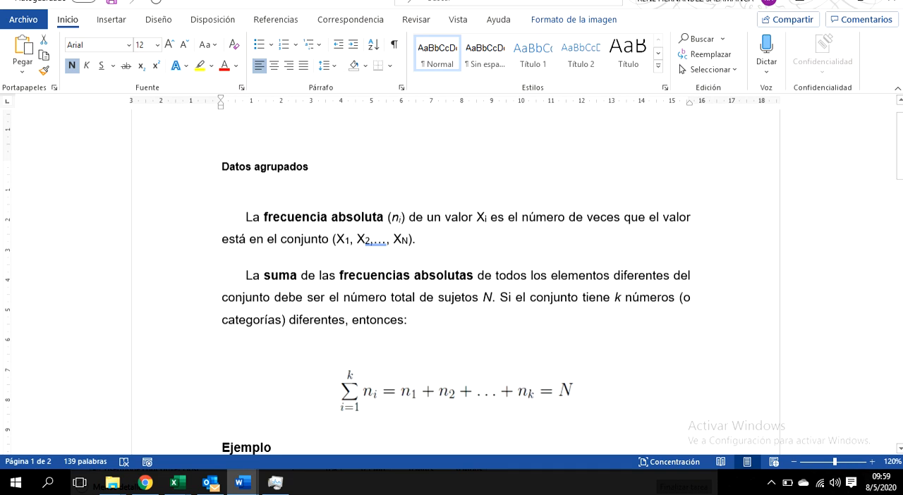
pyautogui.moveTo(264, 217); pyautogui.dragTo(387, 216)
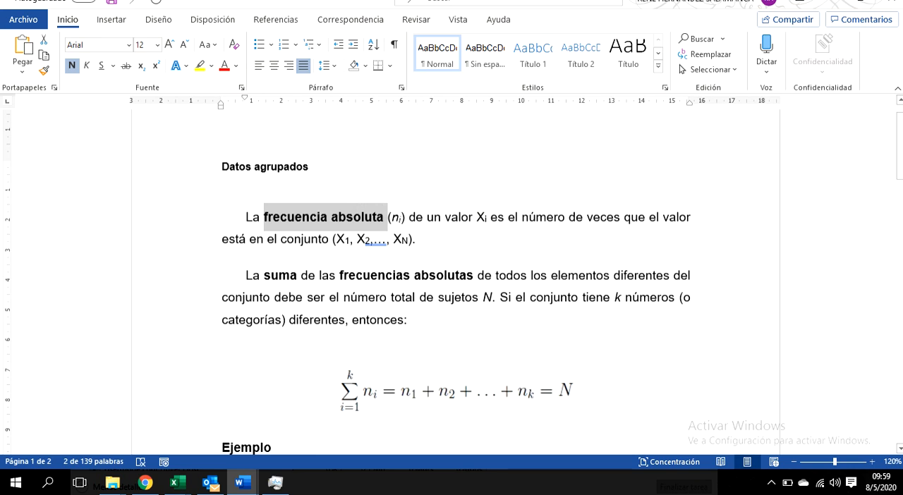
pyautogui.scroll(-3, 455, 282)
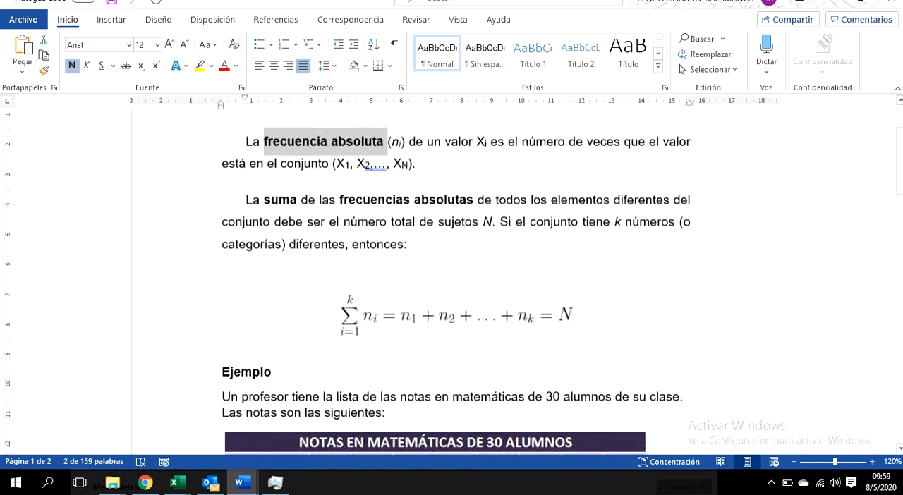
pyautogui.click(456, 315)
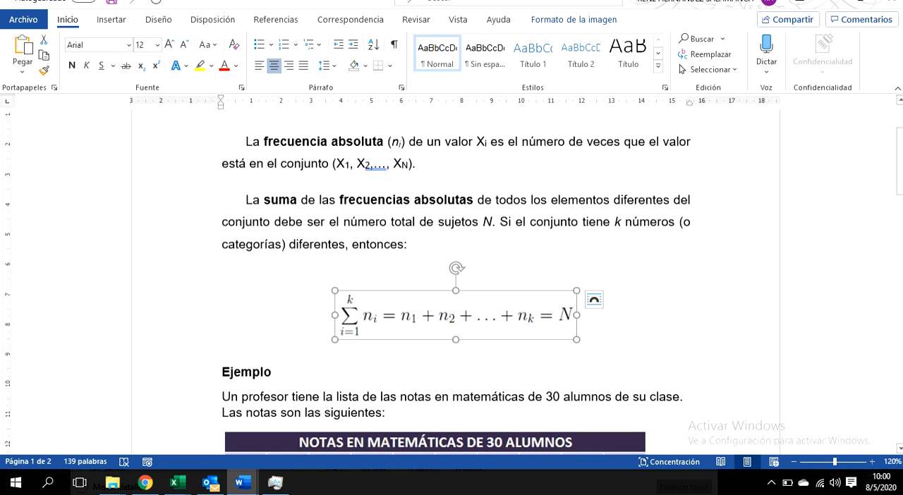
# Step: Examine the example of the 30 students' mathematics grades, its written frequencies and its absolute frequency table
pyautogui.scroll(-3, 451, 283)
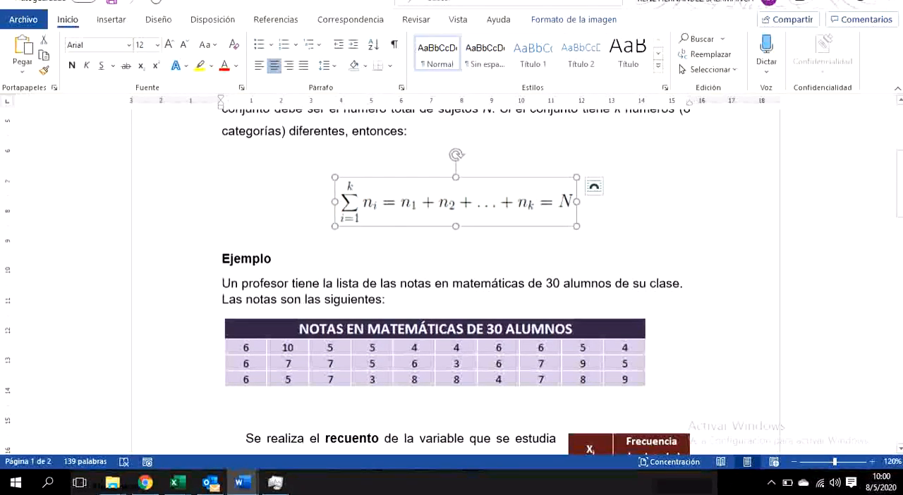
pyautogui.scroll(-2, 451, 282)
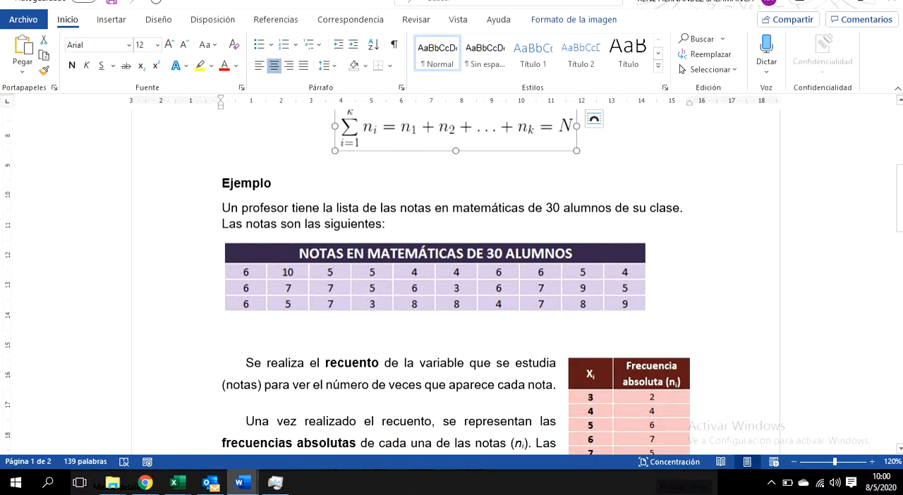
pyautogui.moveTo(546, 208); pyautogui.dragTo(613, 208)
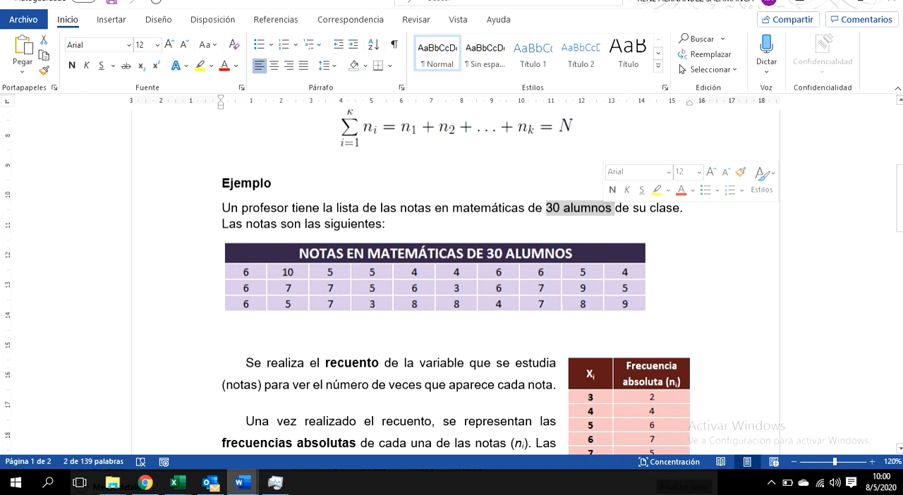
pyautogui.scroll(-3, 451, 282)
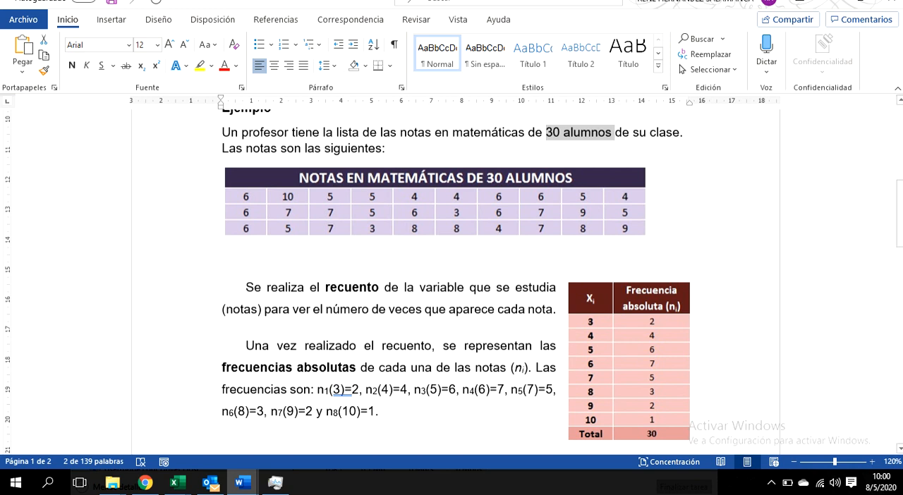
pyautogui.scroll(-1, 451, 282)
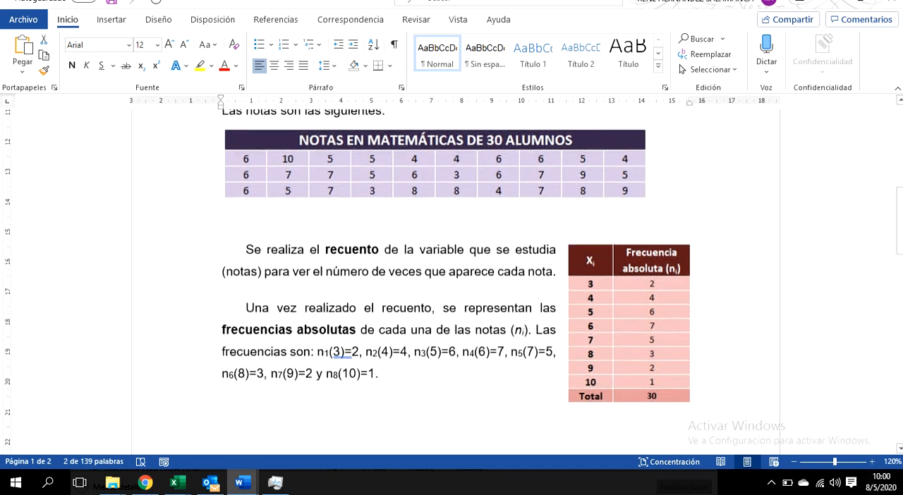
pyautogui.click(340, 351)
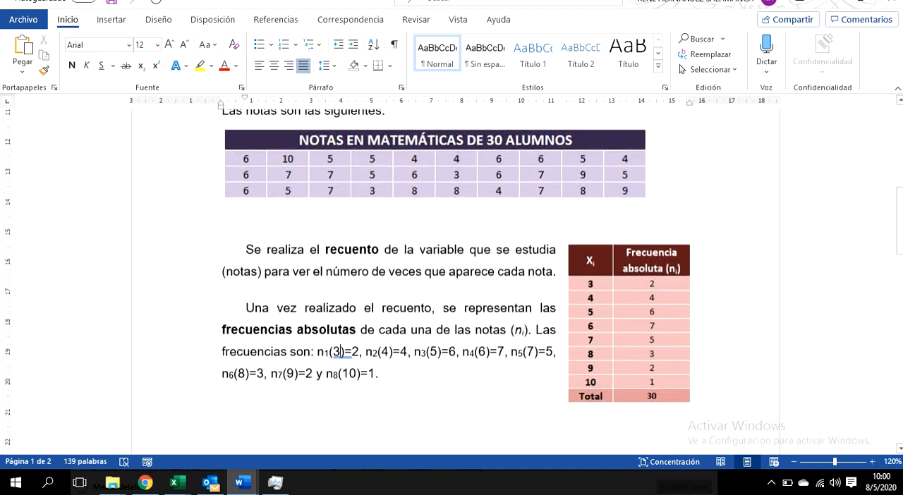
pyautogui.moveTo(340, 351); pyautogui.dragTo(336, 356)
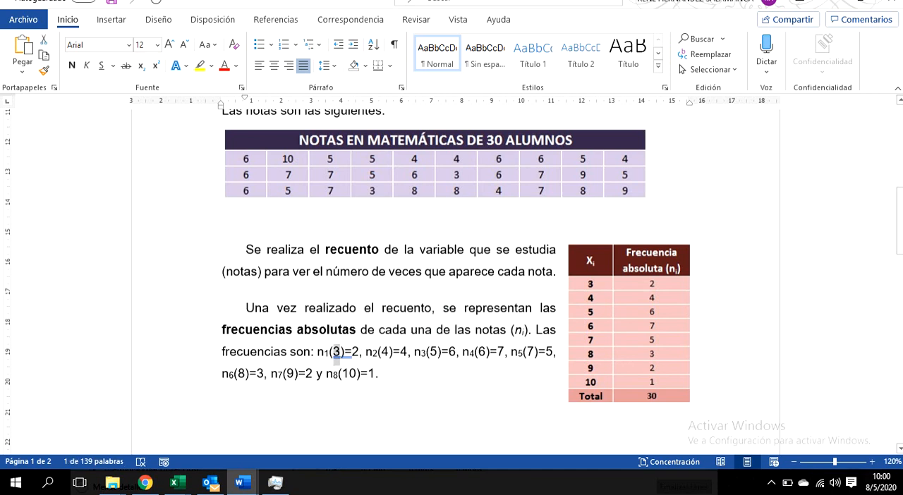
pyautogui.moveTo(367, 374); pyautogui.dragTo(327, 374)
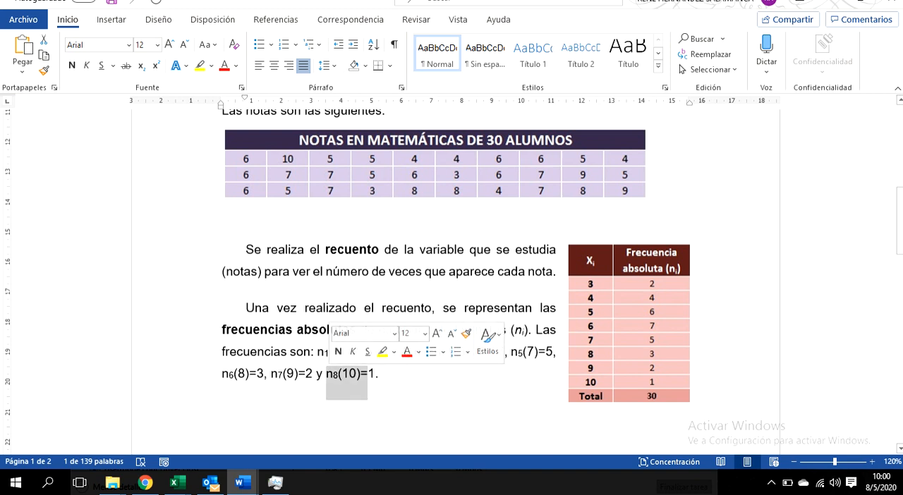
pyautogui.click(381, 373)
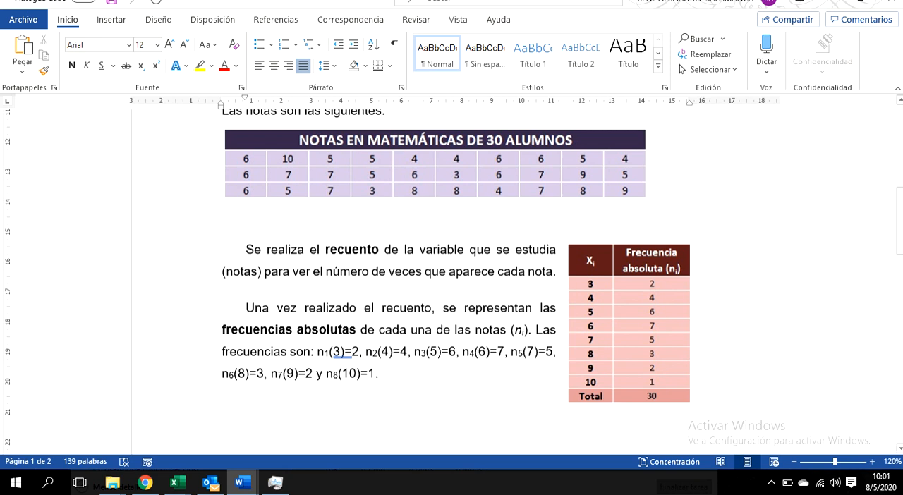
# Step: Switch to the Libro1 workbook in Excel and highlight the mathematics grades in A2:J4
pyautogui.moveTo(177, 483)
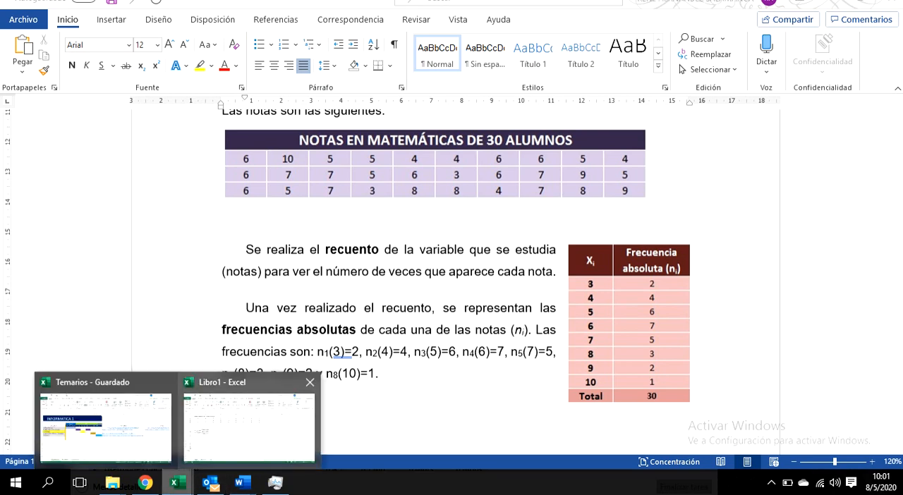
pyautogui.click(243, 416)
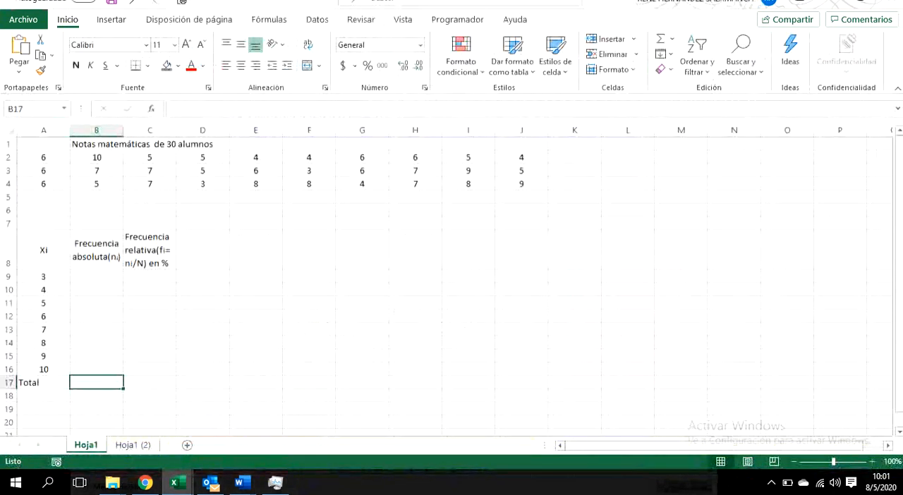
pyautogui.hotkey('alt', 'Tab')
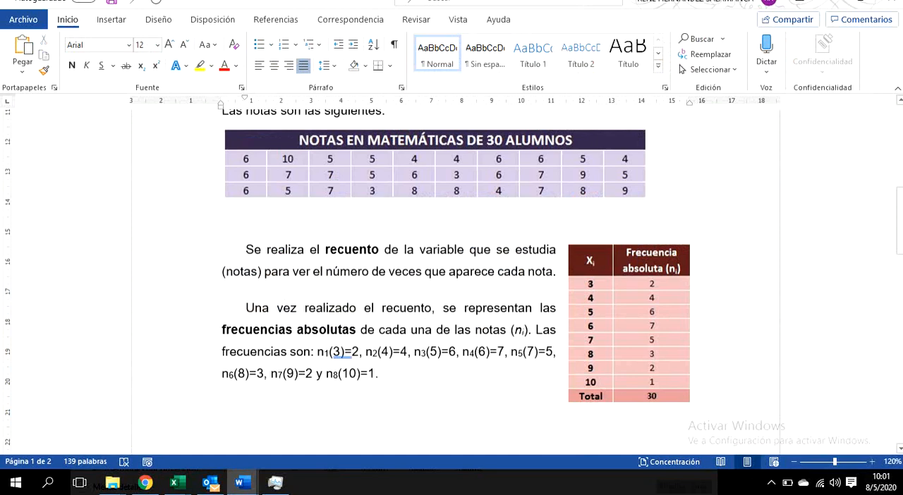
pyautogui.hotkey('alt', 'Tab')
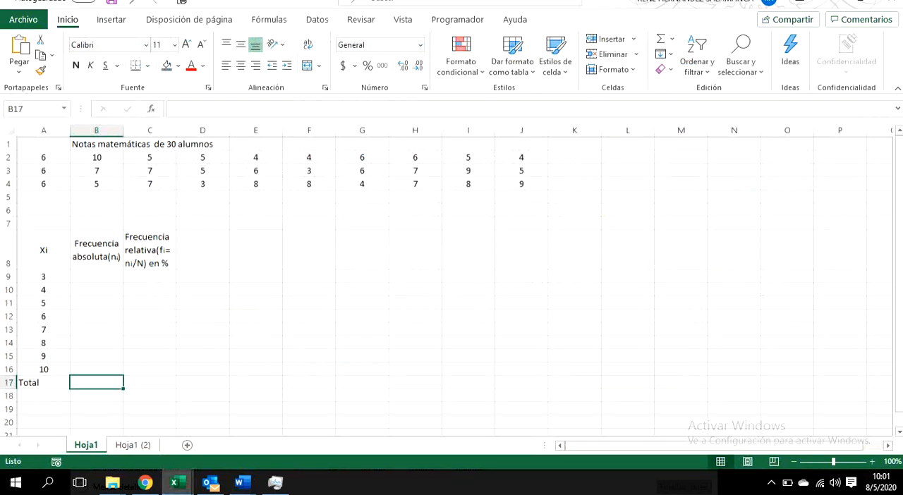
pyautogui.hotkey('ctrl', 'Up')
pyautogui.press('Down')
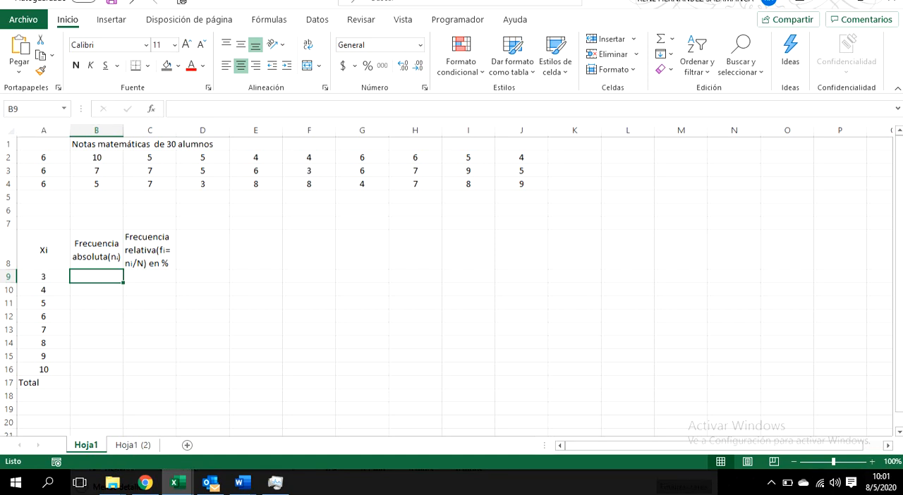
pyautogui.moveTo(43, 158); pyautogui.dragTo(521, 184)
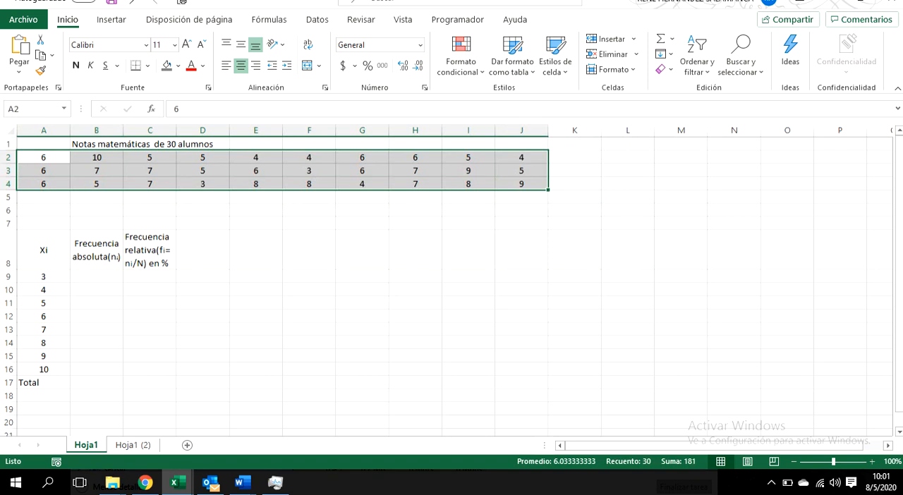
# Step: Start a CONTAR.SI formula in cell B9 with the grades A2:J4 as its range
pyautogui.click(96, 276)
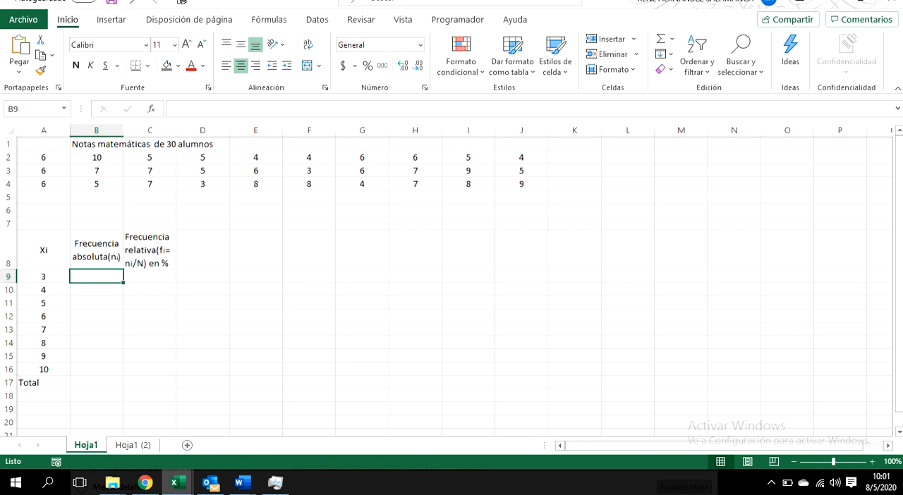
pyautogui.write('=contar')
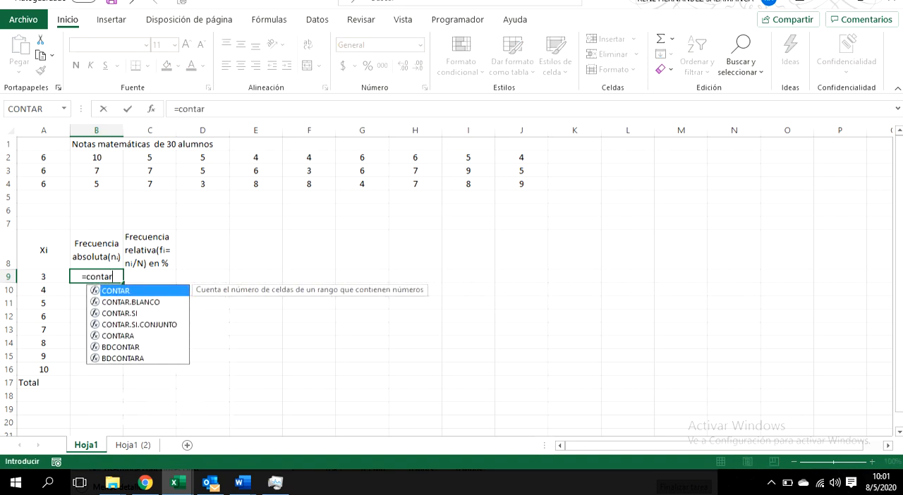
pyautogui.write('.si(')
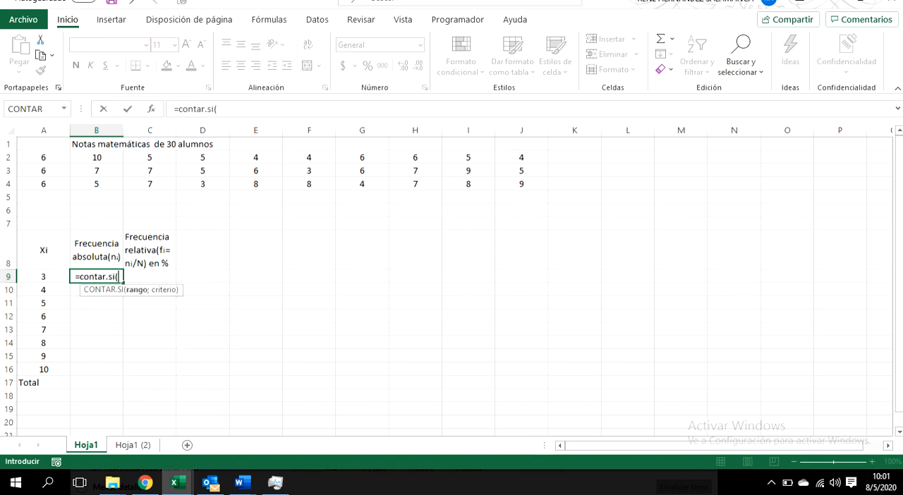
pyautogui.moveTo(32, 156); pyautogui.dragTo(543, 188)
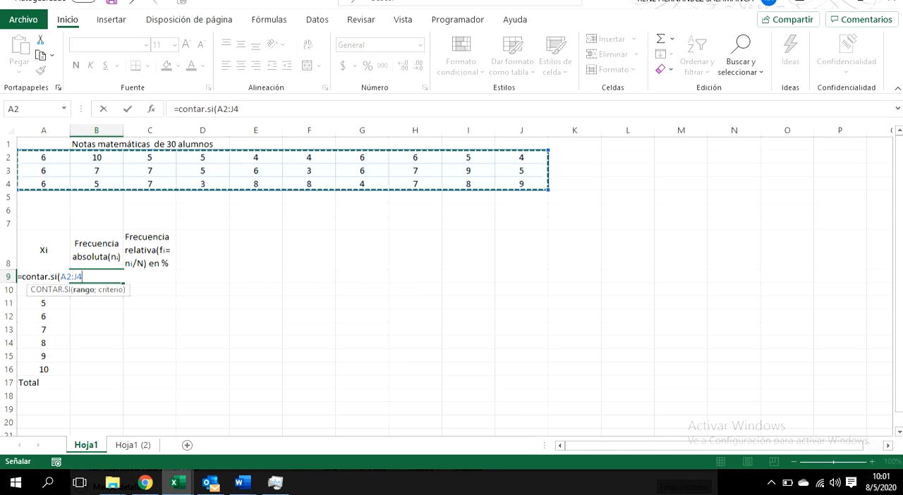
# Step: Make the formula's range absolute as $A$2:$J$4
pyautogui.click(221, 109)
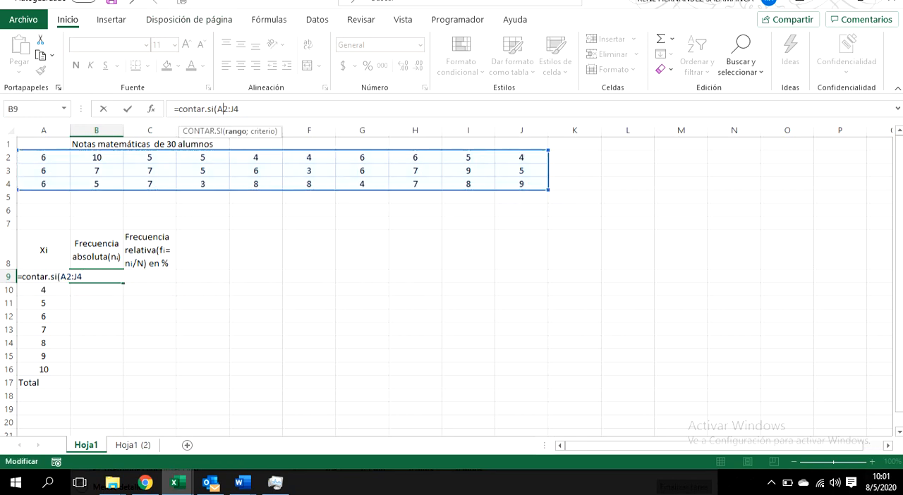
pyautogui.write('$')
pyautogui.press('Left')
pyautogui.press('Left')
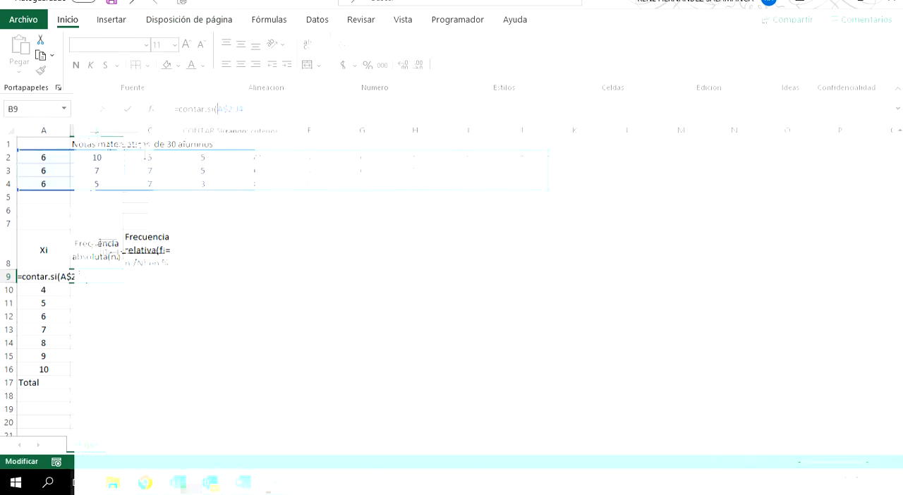
pyautogui.write('$')
pyautogui.press('Right')
pyautogui.press('Right')
pyautogui.press('Right')
pyautogui.press('Right')
pyautogui.write('$')
pyautogui.write('$')
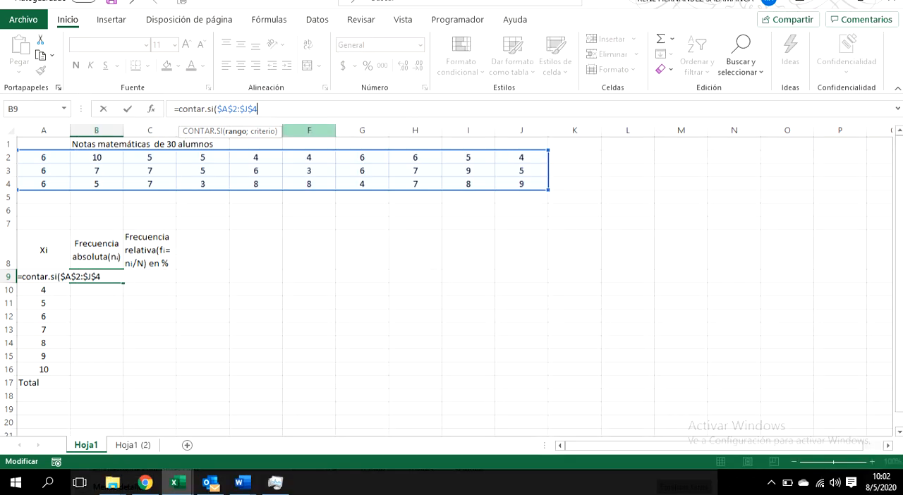
# Step: Complete the CONTAR.SI formula in B9 with A9 as its criterion
pyautogui.write(';')
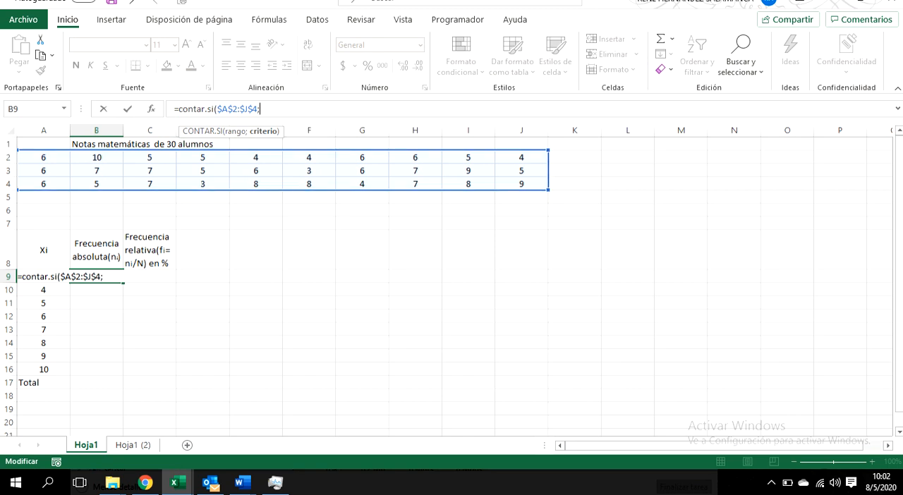
pyautogui.press('BackSpace')
pyautogui.click(262, 109)
pyautogui.click(43, 290)
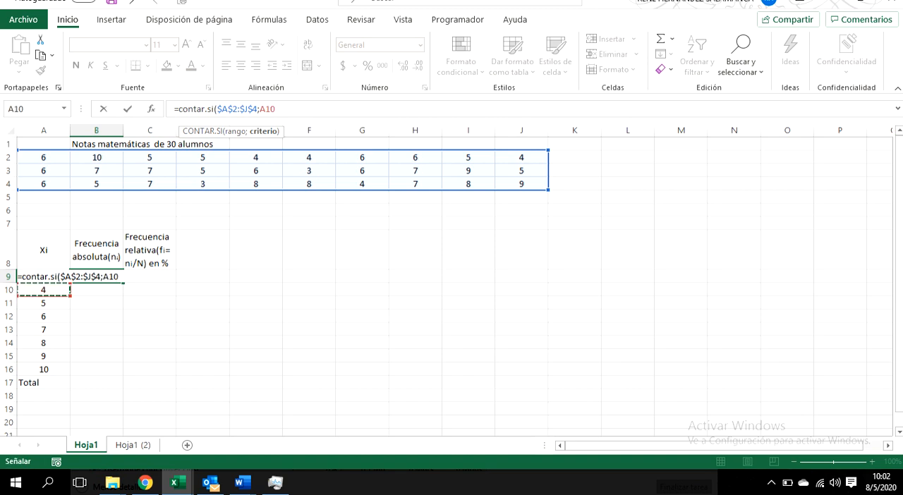
pyautogui.press('Up')
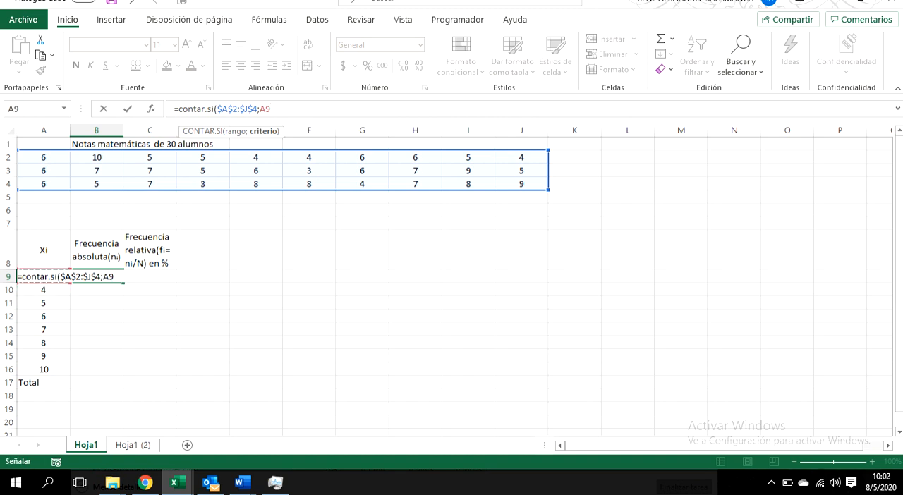
pyautogui.write(')')
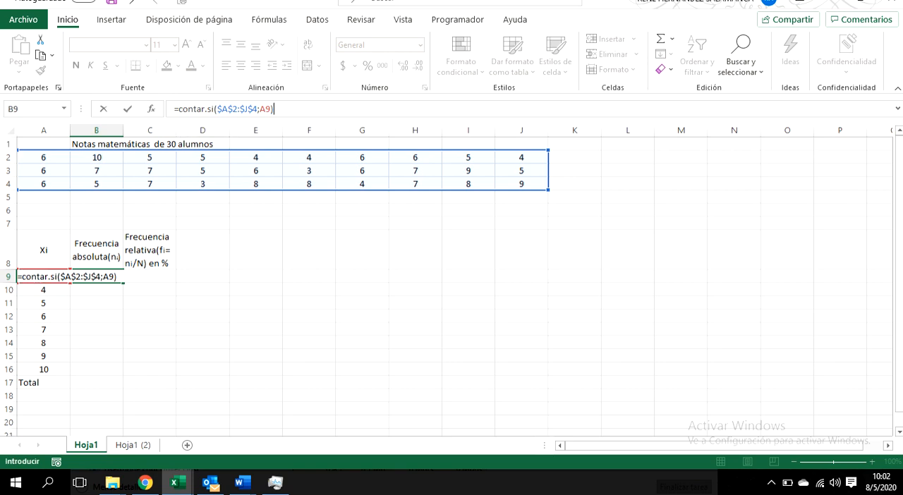
pyautogui.press('Return')
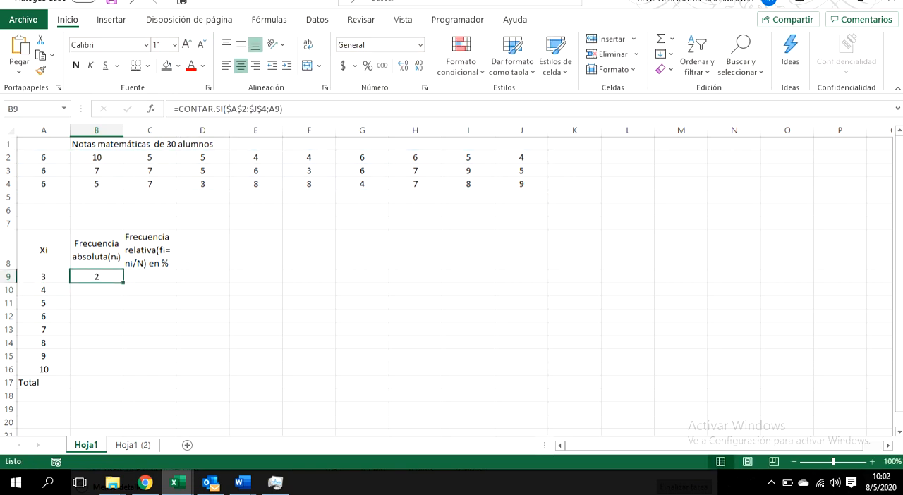
# Step: Compare the count for grade 3 in B9 with the absolute frequency table in the Word document and return to Excel
pyautogui.click(44, 276)
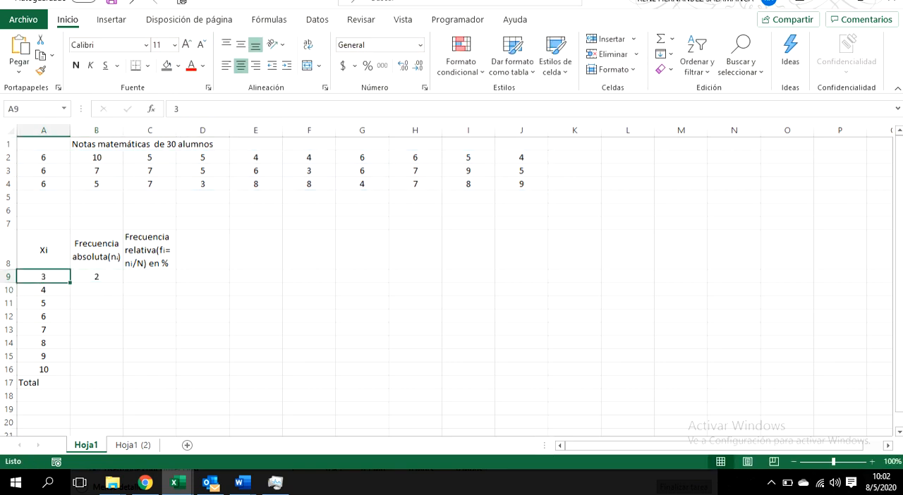
pyautogui.click(25, 108)
pyautogui.press('Escape')
pyautogui.click(96, 290)
pyautogui.click(97, 276)
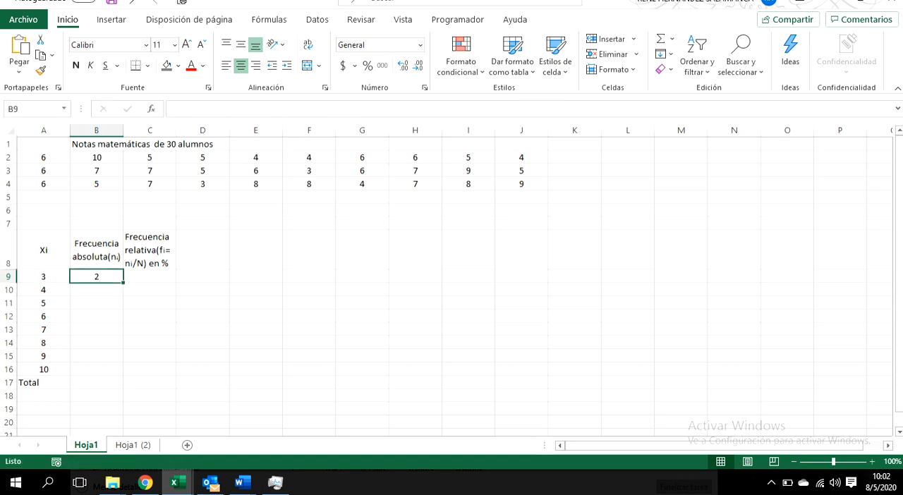
pyautogui.click(242, 482)
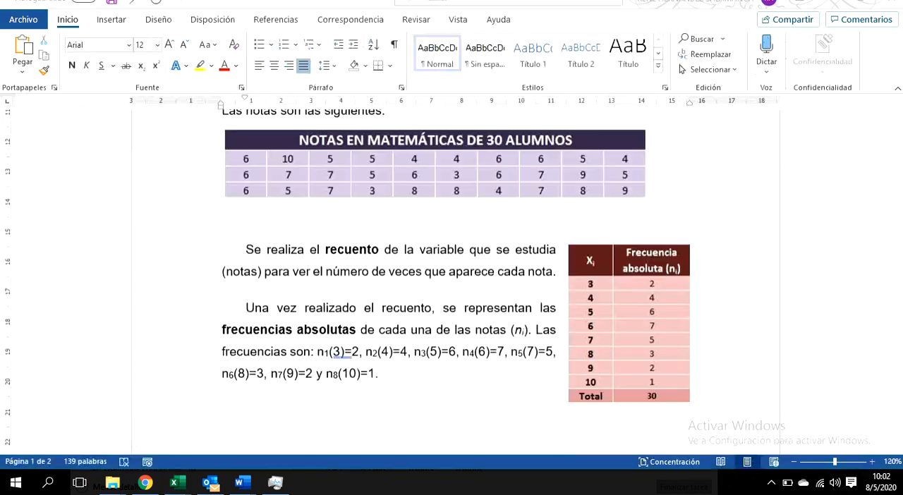
pyautogui.hotkey('alt', 'Tab')
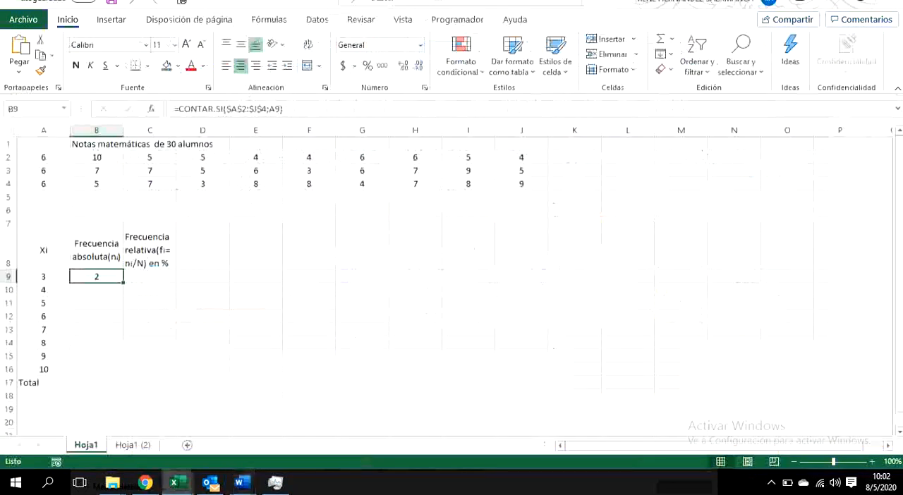
# Step: Fill the CONTAR.SI formula from B9 down to B16 and sum the absolute frequencies B9:B16 in B17
pyautogui.moveTo(123, 282); pyautogui.dragTo(123, 376)
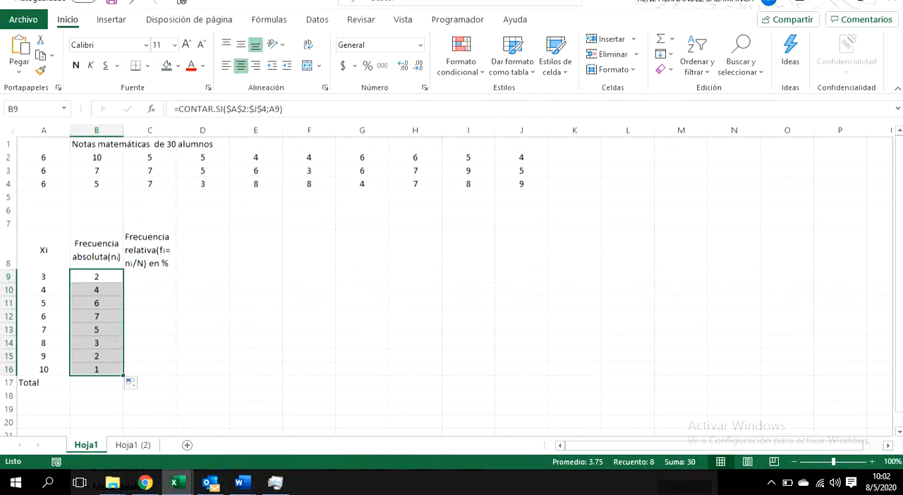
pyautogui.moveTo(43, 158); pyautogui.dragTo(521, 183)
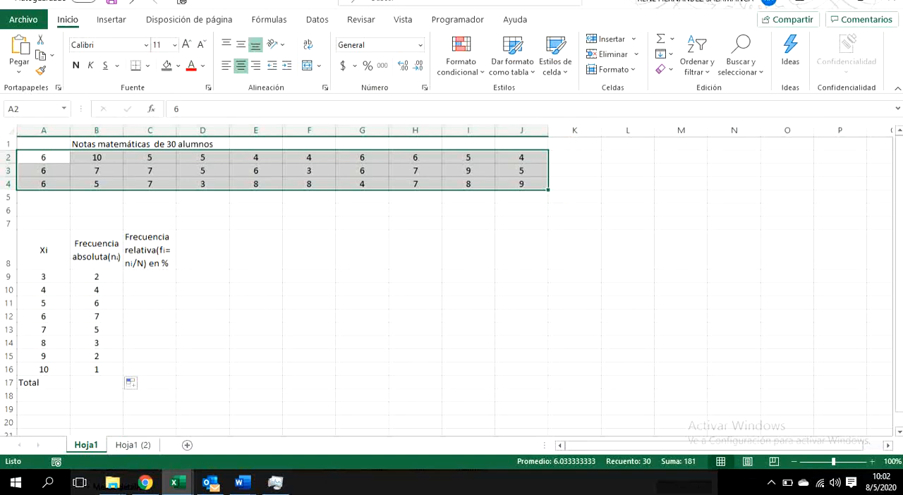
pyautogui.click(96, 382)
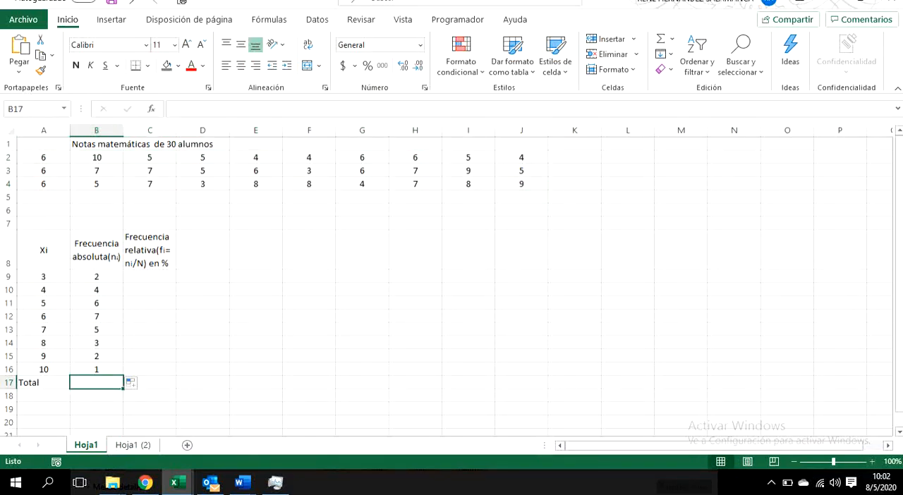
pyautogui.hotkey('alt', '=')
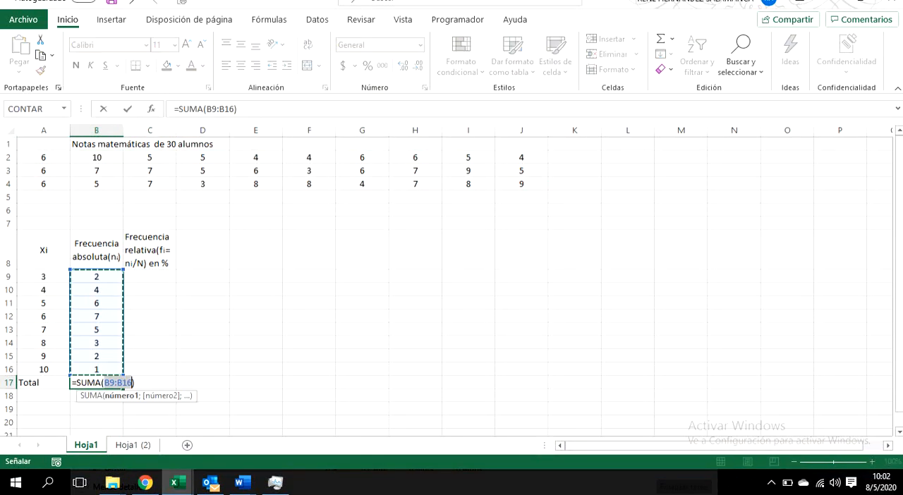
pyautogui.press('Return')
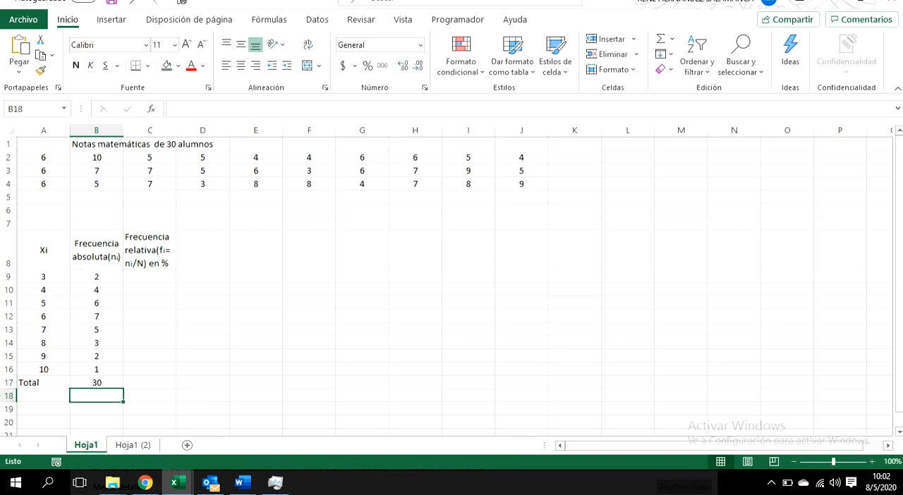
# Step: Change the label in A17 to "Total N"
pyautogui.doubleClick(47, 382)
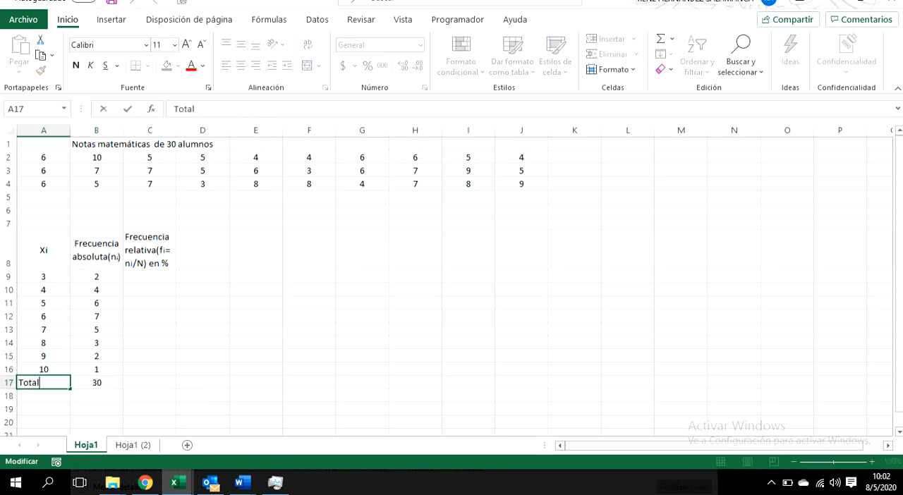
pyautogui.write('N')
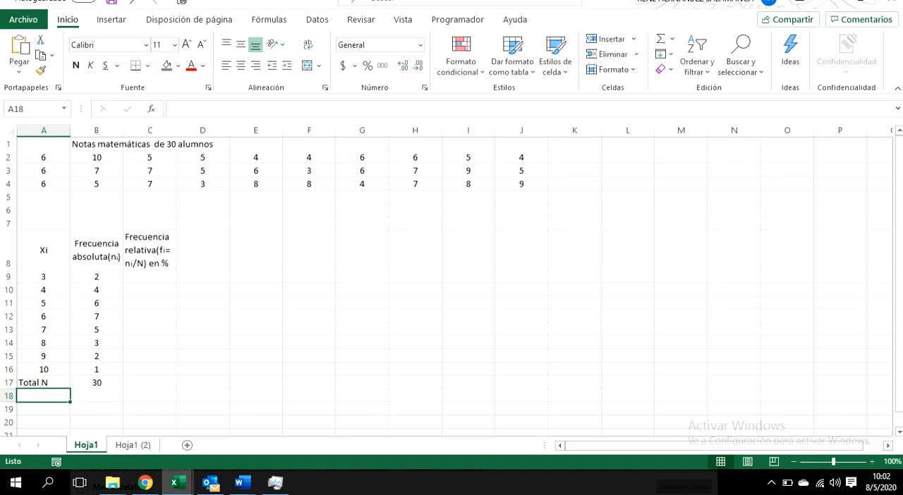
pyautogui.press('Tab')
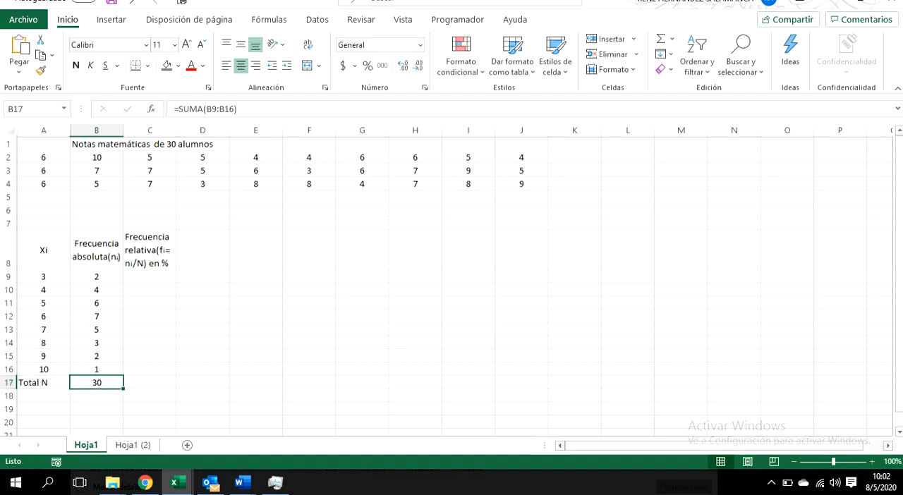
# Step: Review the grades and absolute frequencies in A9:B16, including grade 6, and the relative frequency column
pyautogui.click(97, 316)
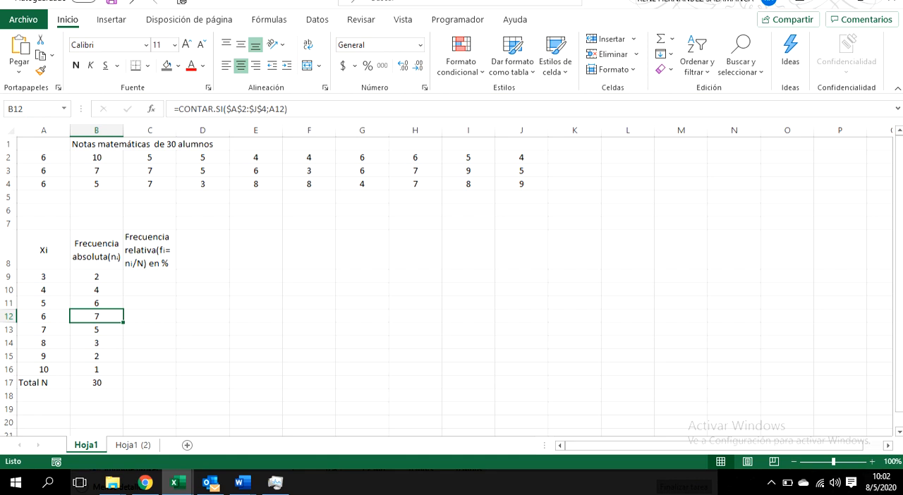
pyautogui.moveTo(43, 277); pyautogui.dragTo(96, 369)
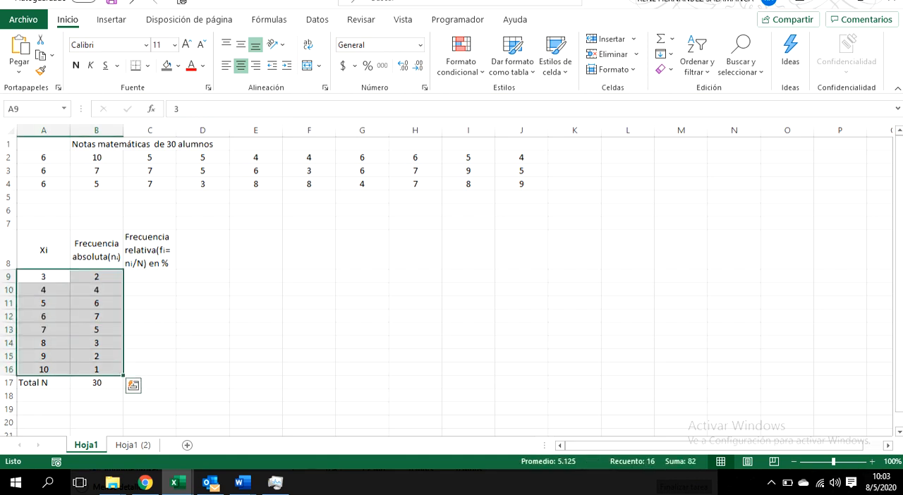
pyautogui.click(43, 316)
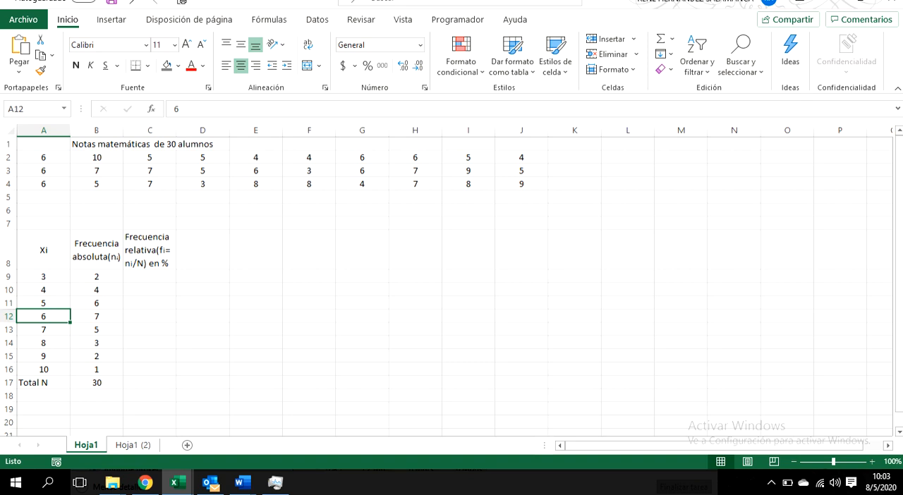
pyautogui.click(96, 316)
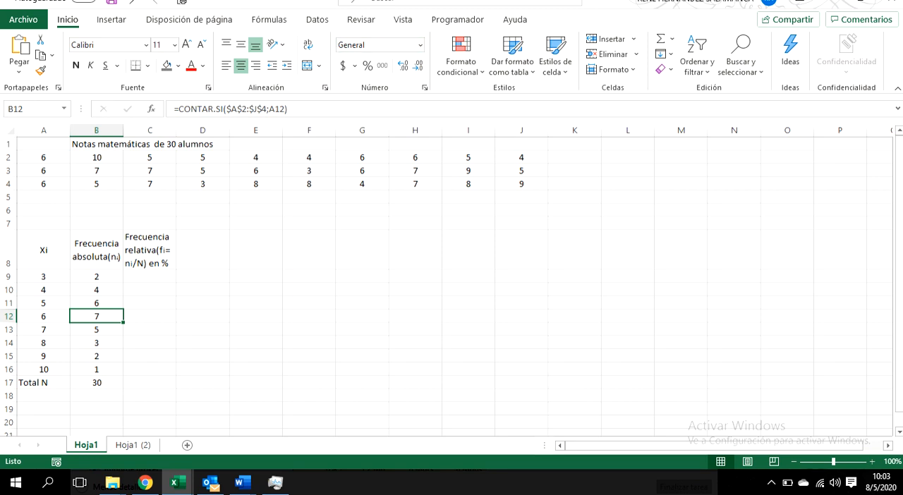
pyautogui.click(150, 251)
pyautogui.click(150, 276)
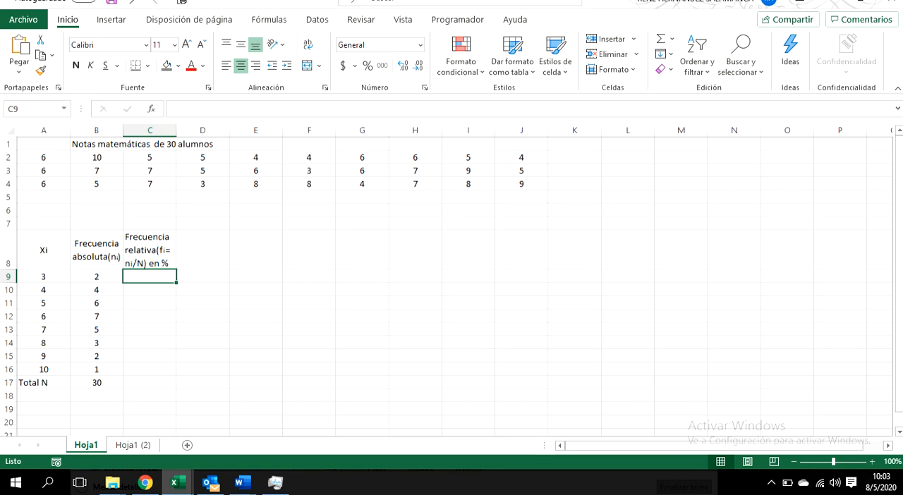
# Step: Switch to the 1703 Frecuencia Relativa document in Word, examine the relative frequency definition and formula, and return to the Libro1 workbook in Excel
pyautogui.hotkey('alt', 'Tab')
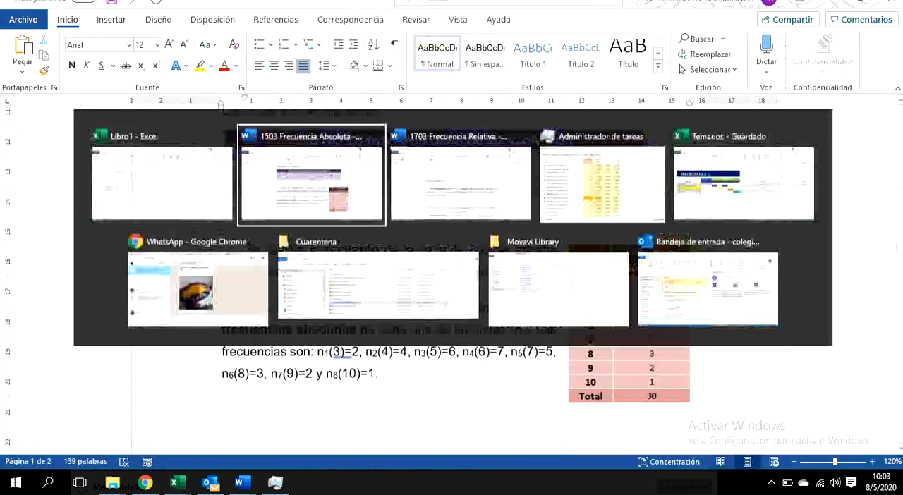
pyautogui.hotkey('alt', 'Tab')
pyautogui.scroll(-1, 455, 282)
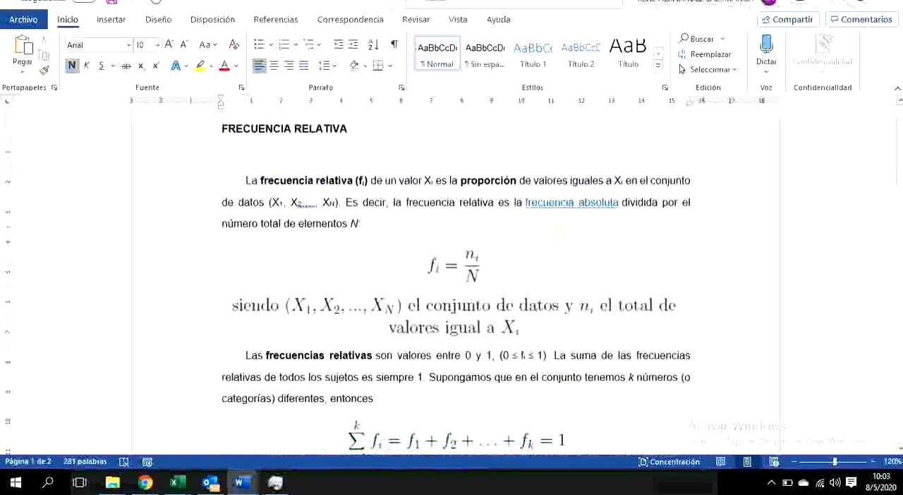
pyautogui.scroll(-1, 455, 282)
pyautogui.scroll(1, 455, 282)
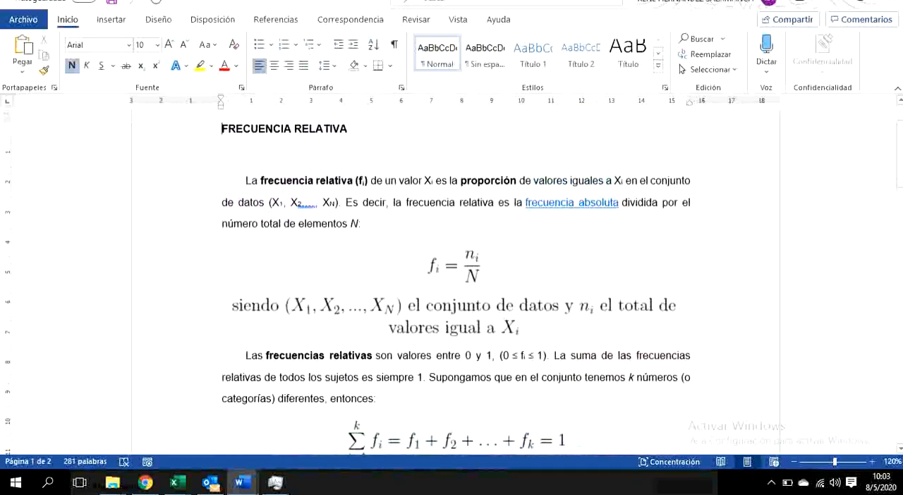
pyautogui.hotkey('alt', 'Tab')
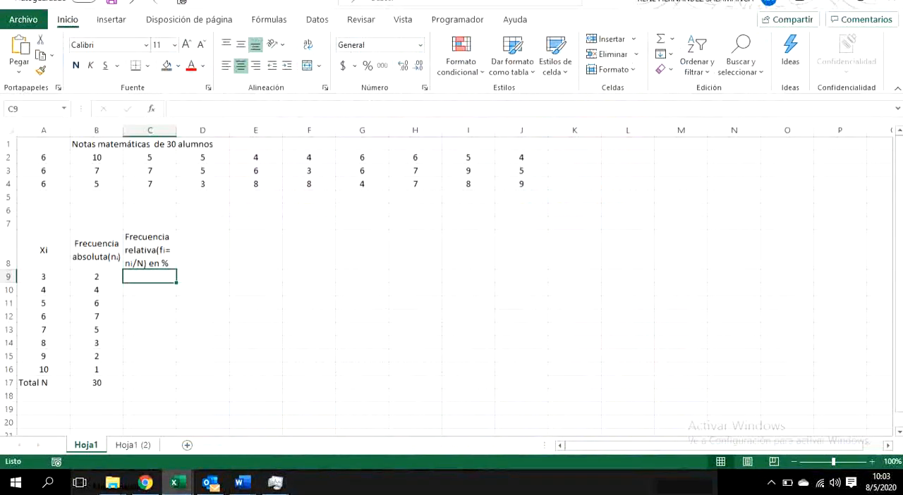
pyautogui.hotkey('alt', 'Tab')
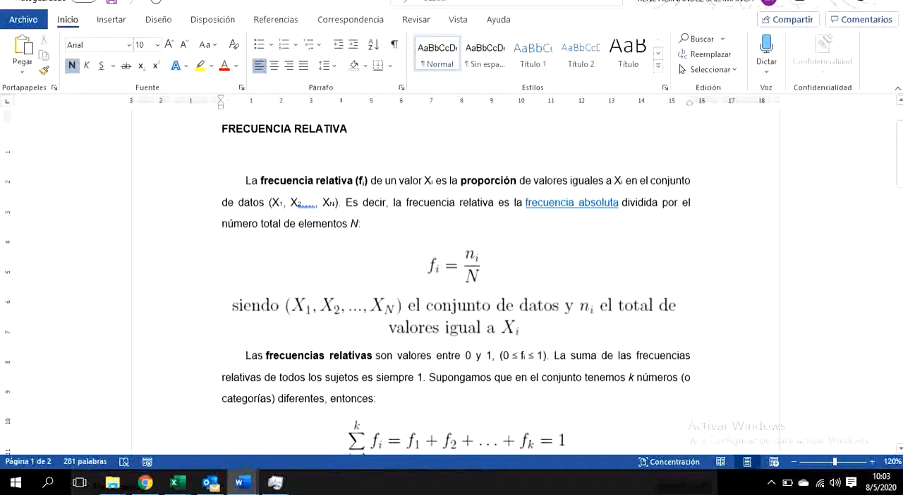
pyautogui.hotkey('alt', 'Tab')
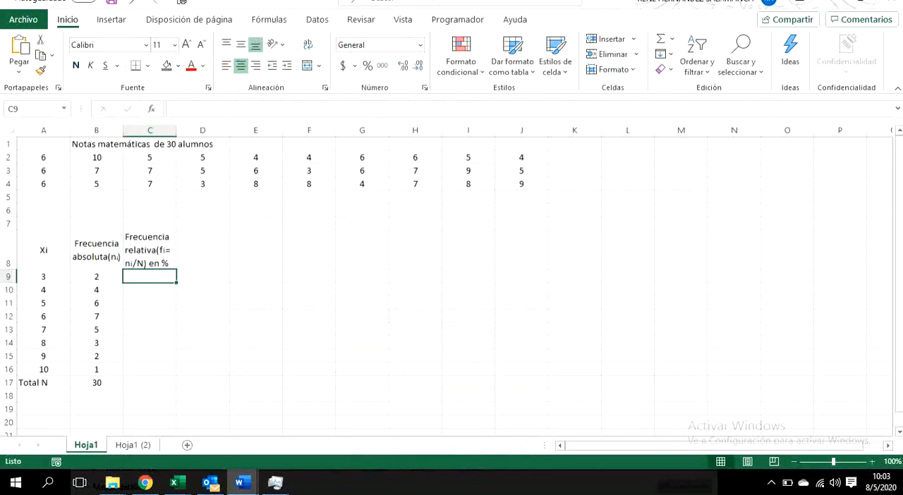
# Step: Identify the cells that supply N and the absolute frequency of grade 3 for the relative frequency formula
pyautogui.doubleClick(48, 382)
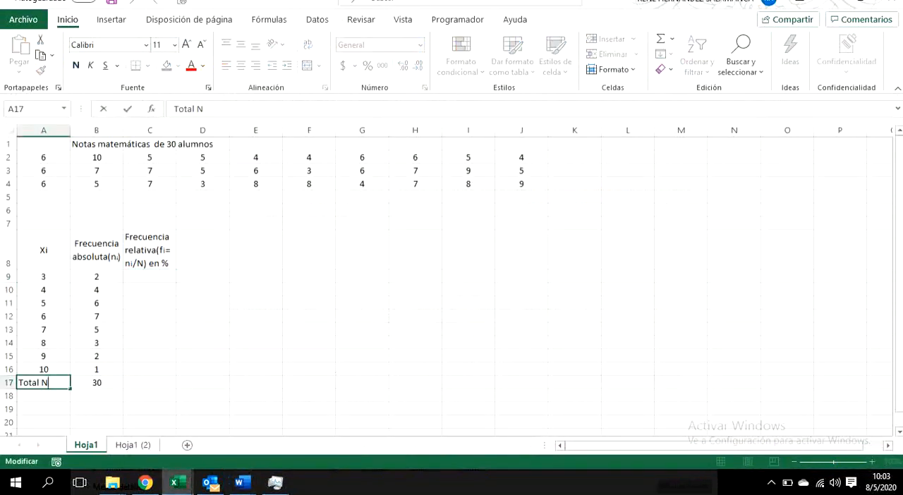
pyautogui.press('Tab')
pyautogui.hotkey('ctrl', 'Up')
pyautogui.press('Down')
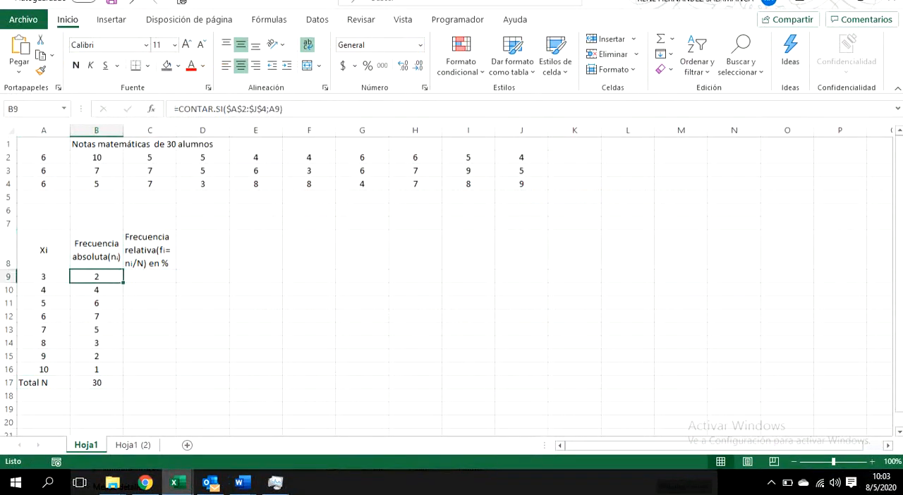
pyautogui.click(43, 276)
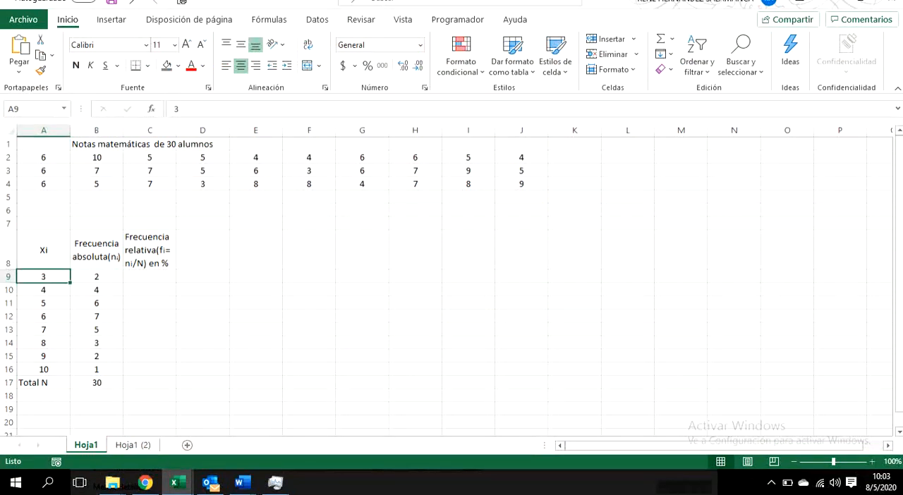
pyautogui.hotkey('alt', 'Tab')
pyautogui.hotkey('alt', 'Tab')
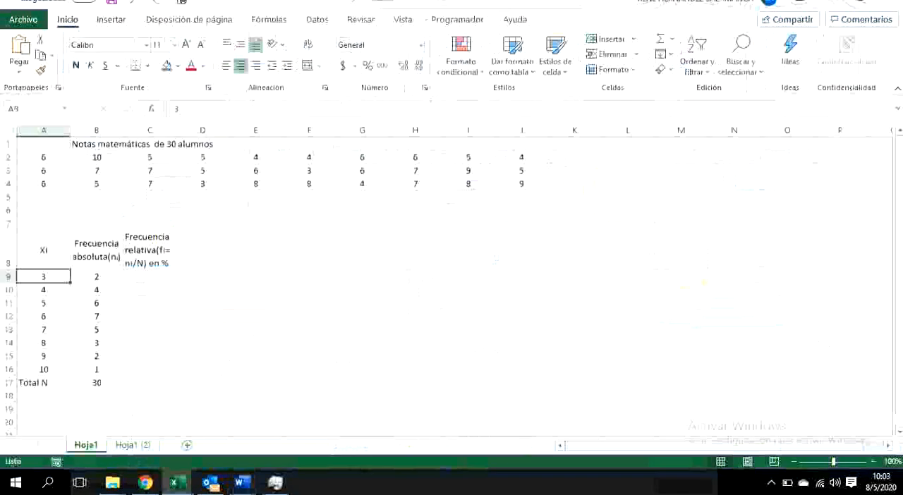
# Step: Enter a formula in C9 that divides the absolute frequency in B9 by the total in B17
pyautogui.click(149, 276)
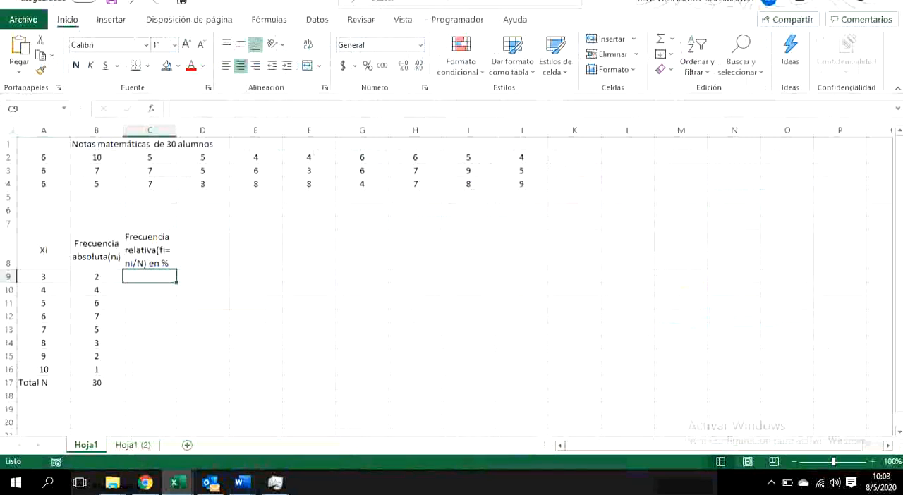
pyautogui.write('=')
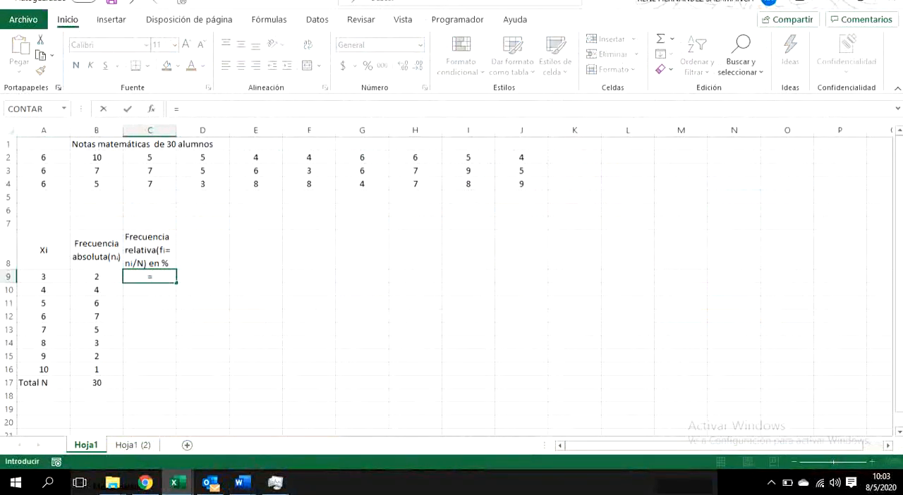
pyautogui.press('Left')
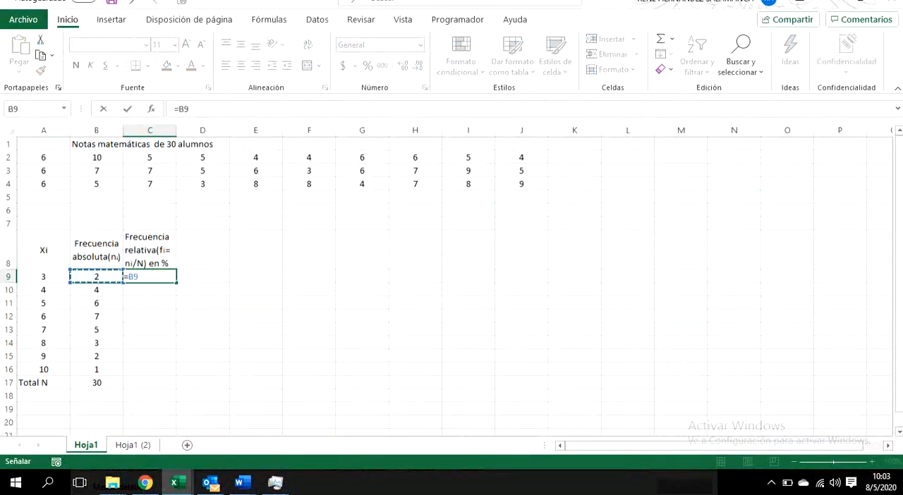
pyautogui.write('(')
pyautogui.press('BackSpace')
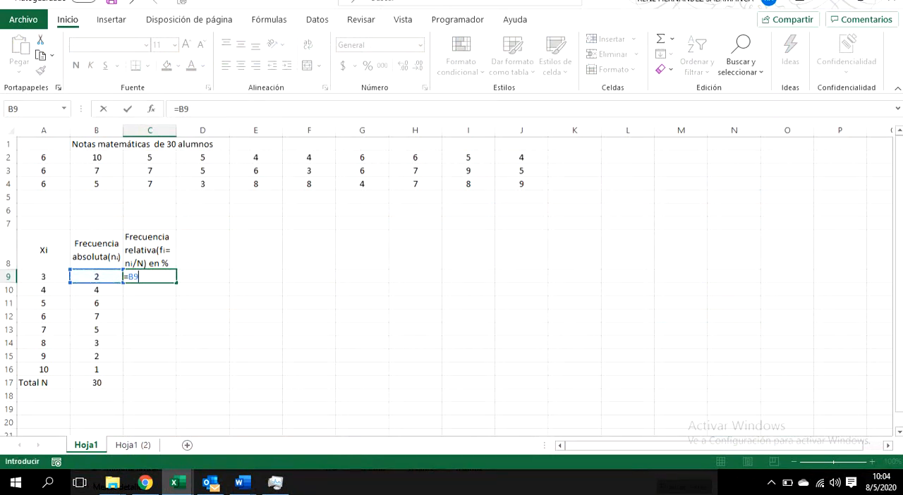
pyautogui.write('/')
pyautogui.click(97, 382)
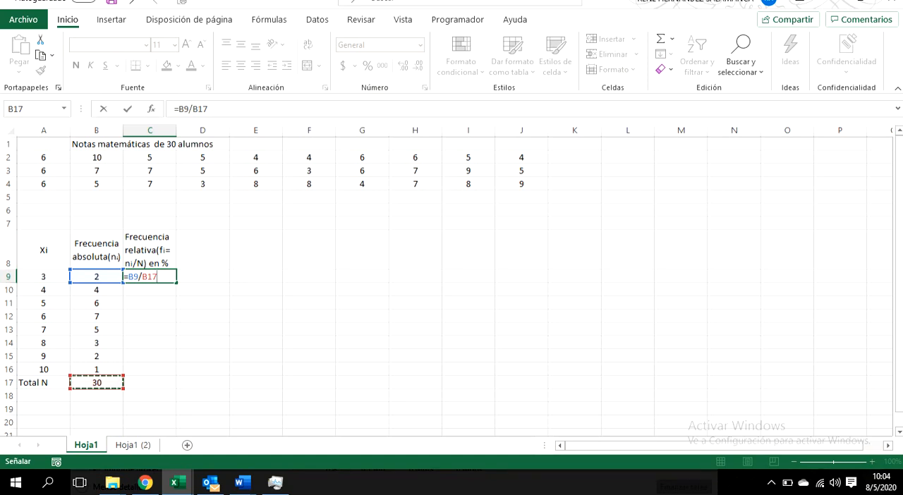
# Step: Make the B17 reference absolute so that the formula in C9 reads =B9/$B$17
pyautogui.press('Left')
pyautogui.press('Right')
pyautogui.click(148, 276)
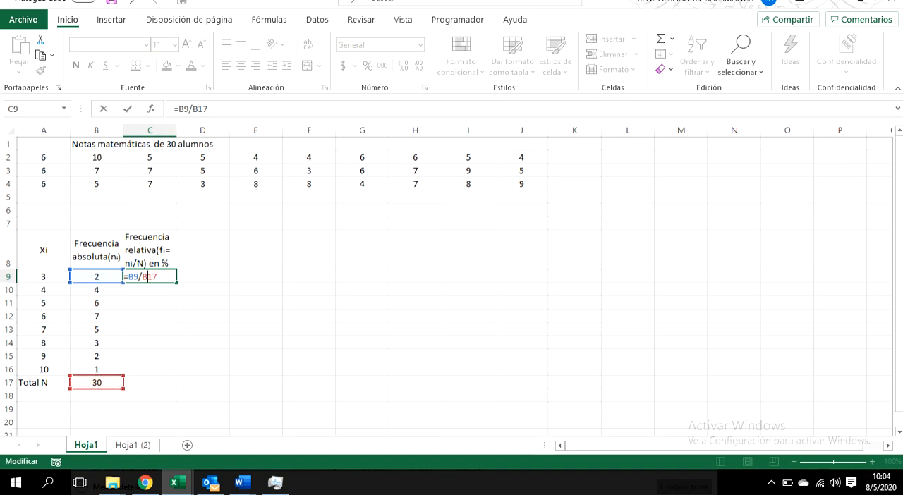
pyautogui.write('$')
pyautogui.press('Left')
pyautogui.press('Left')
pyautogui.write('$')
pyautogui.press('Return')
pyautogui.press('Up')
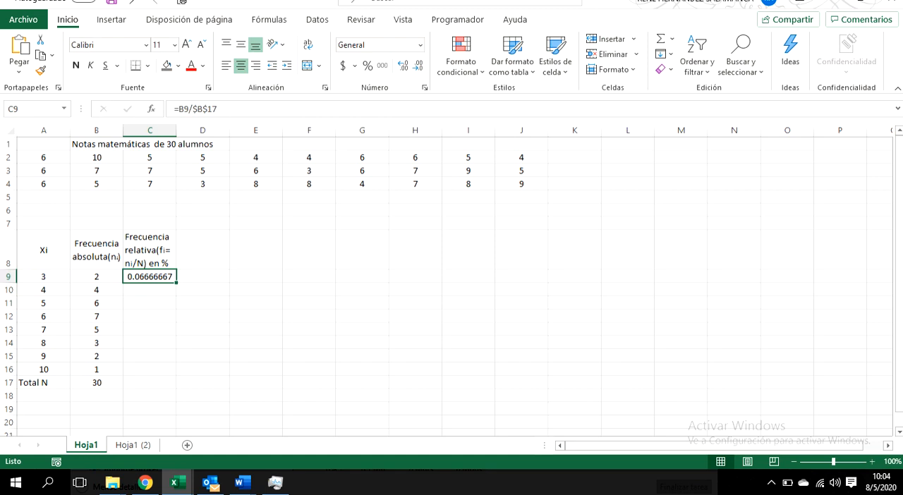
# Step: Fill the relative frequency formula from C9 down to C17 and format the range as percentages
pyautogui.moveTo(176, 283); pyautogui.dragTo(177, 389)
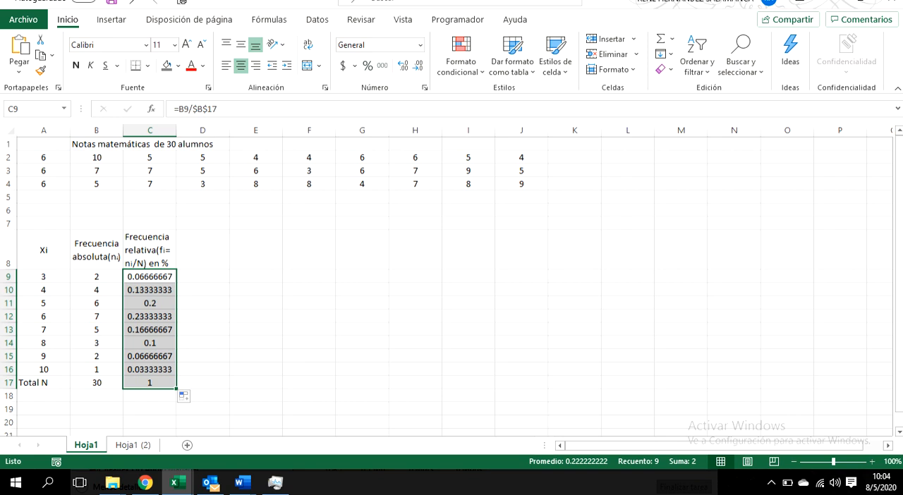
pyautogui.click(368, 66)
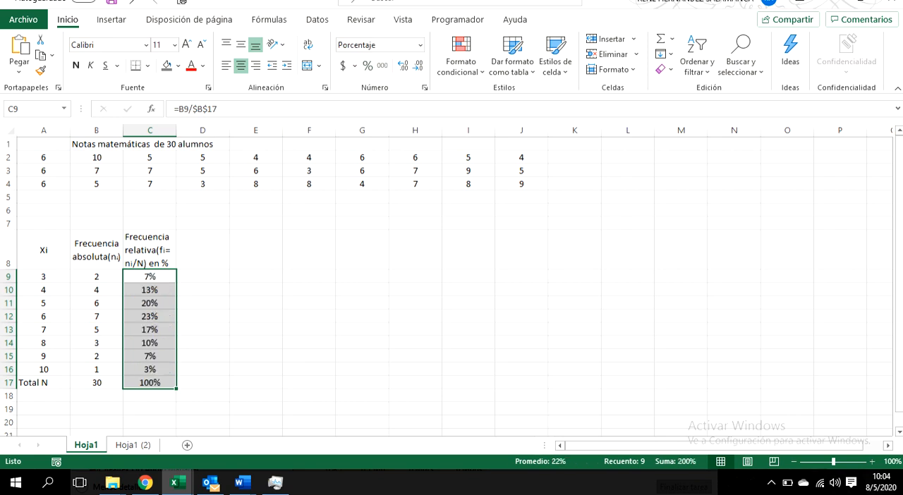
pyautogui.click(150, 250)
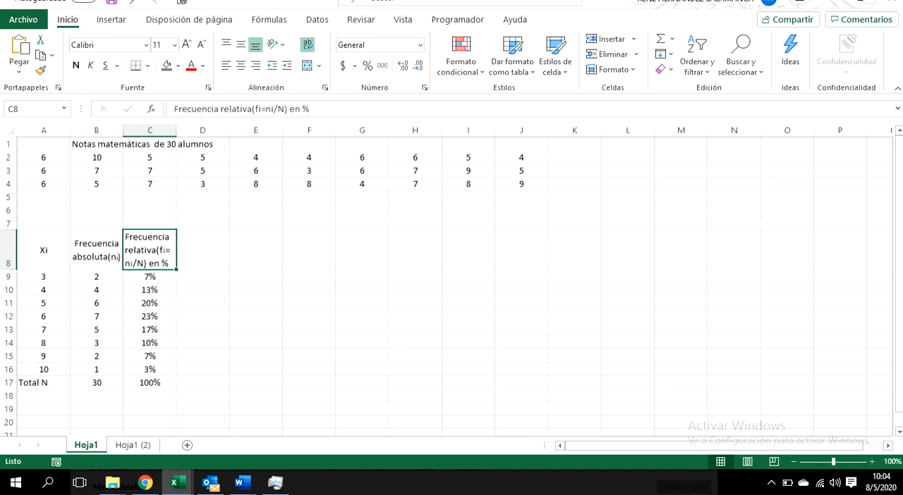
# Step: Examine the sum and percentage rules in the Word relative frequency document, and return to Excel to compare them with C9:C16
pyautogui.hotkey('alt', 'Tab')
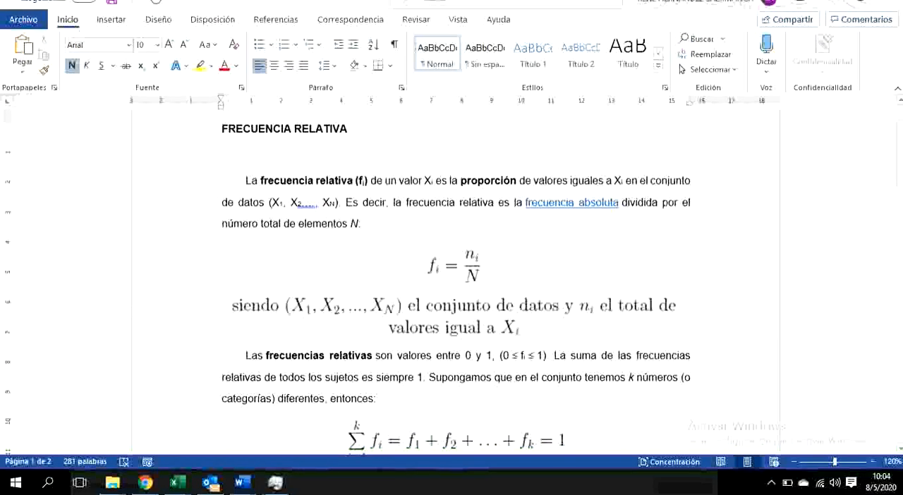
pyautogui.scroll(-2, 452, 282)
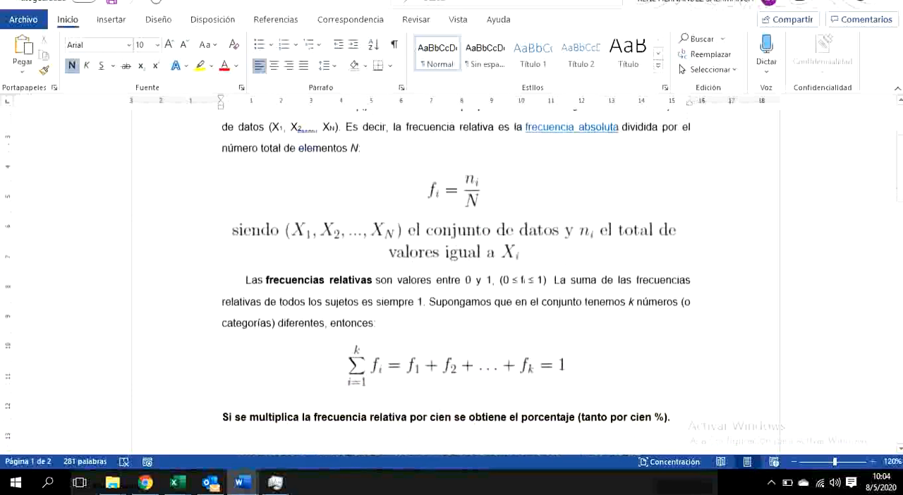
pyautogui.scroll(1, 451, 282)
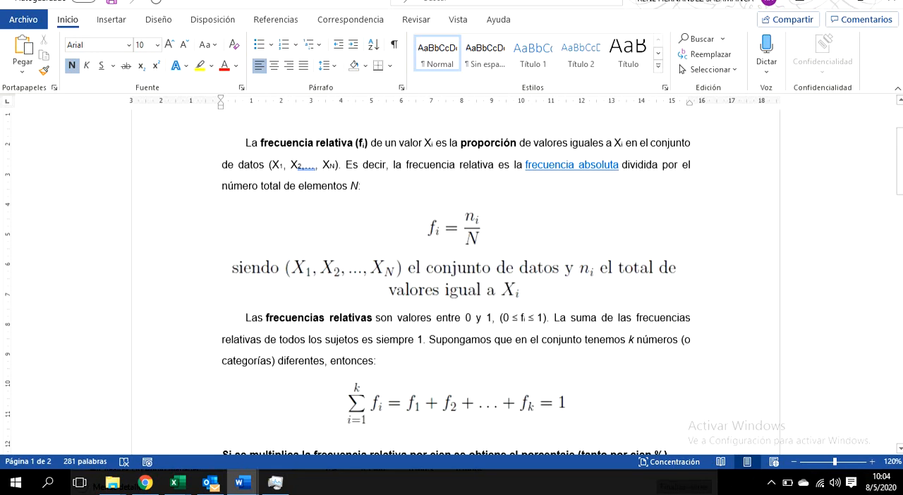
pyautogui.scroll(-1, 454, 282)
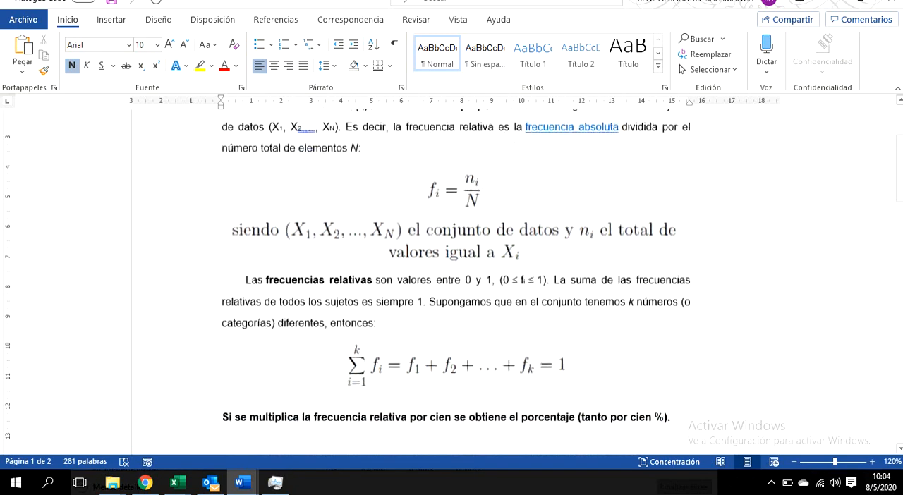
pyautogui.scroll(-2, 455, 282)
pyautogui.scroll(-1, 455, 282)
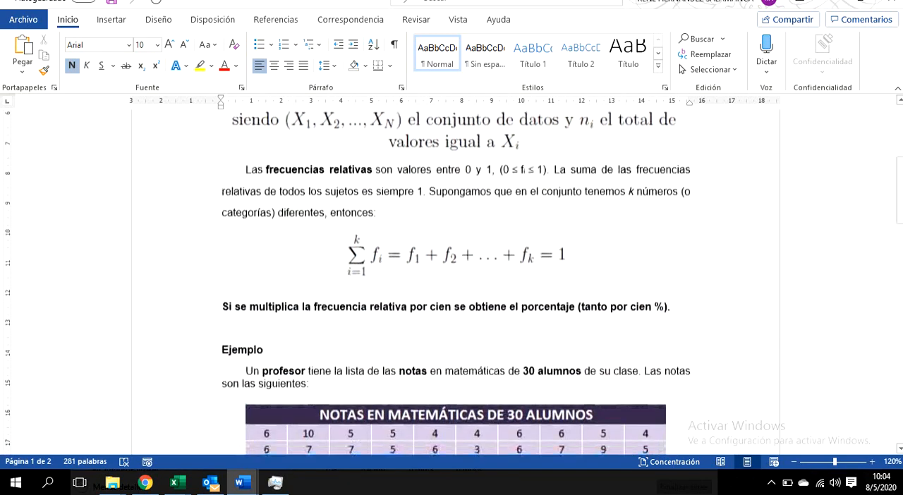
pyautogui.scroll(-1, 454, 282)
pyautogui.hotkey('alt', 'Tab')
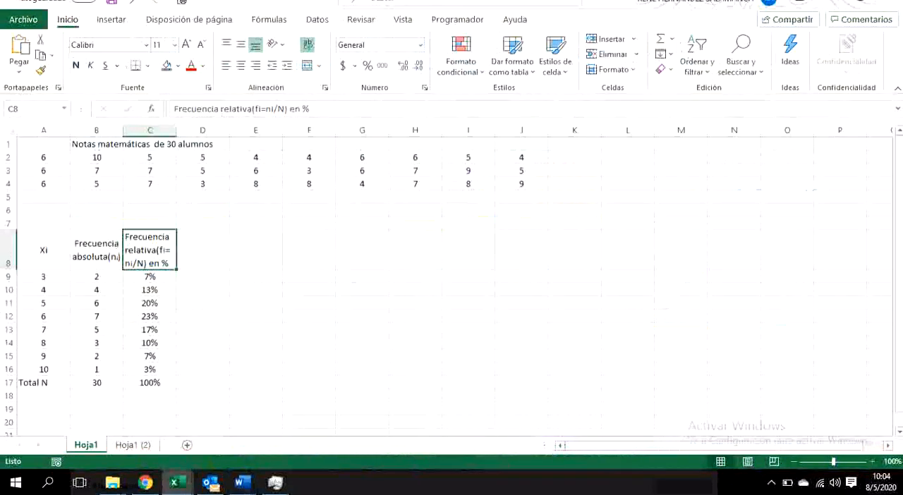
pyautogui.moveTo(150, 276); pyautogui.dragTo(150, 370)
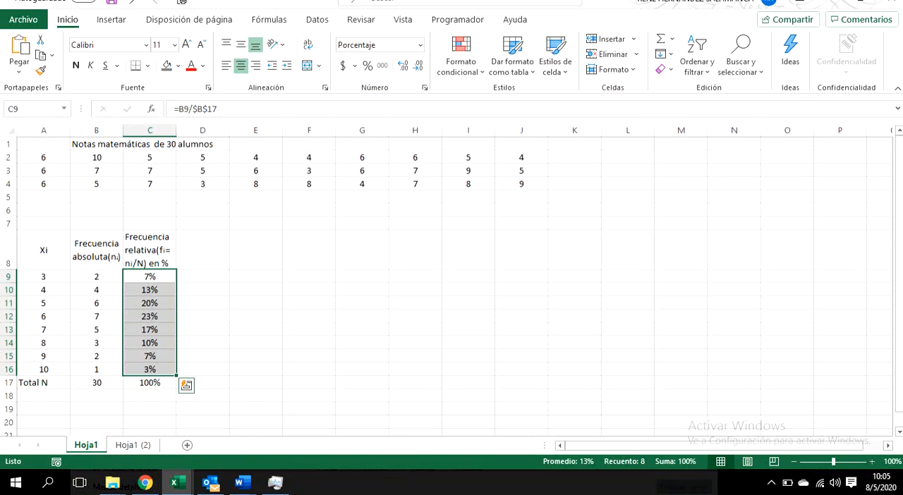
# Step: Insert a 2-D clustered column chart from the grades and absolute frequencies in A8:B16
pyautogui.moveTo(96, 277); pyautogui.dragTo(96, 369)
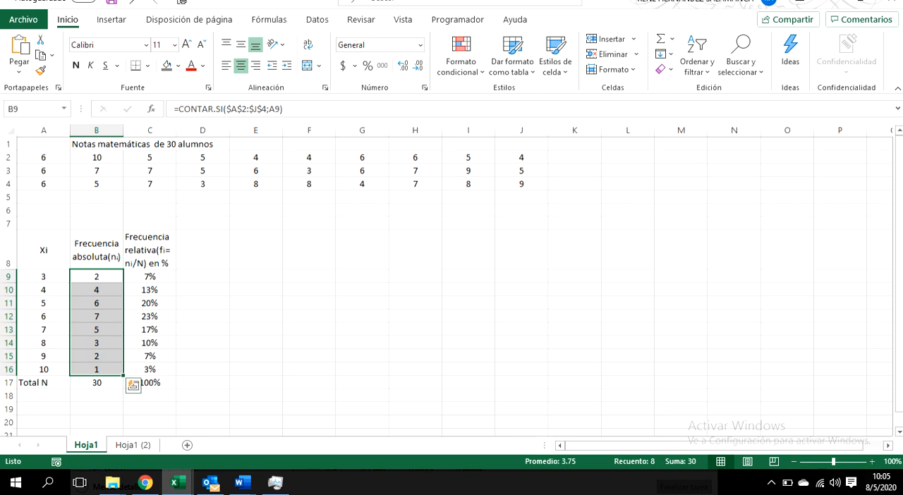
pyautogui.moveTo(44, 249); pyautogui.dragTo(96, 369)
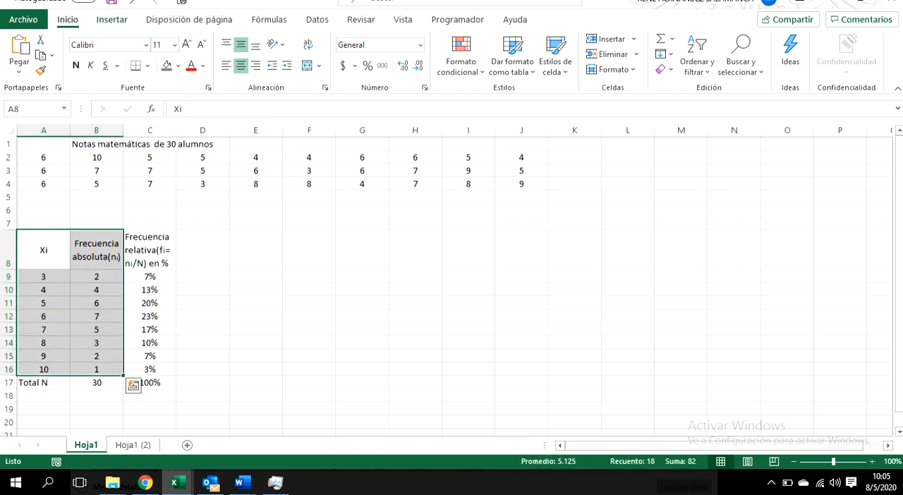
pyautogui.click(112, 19)
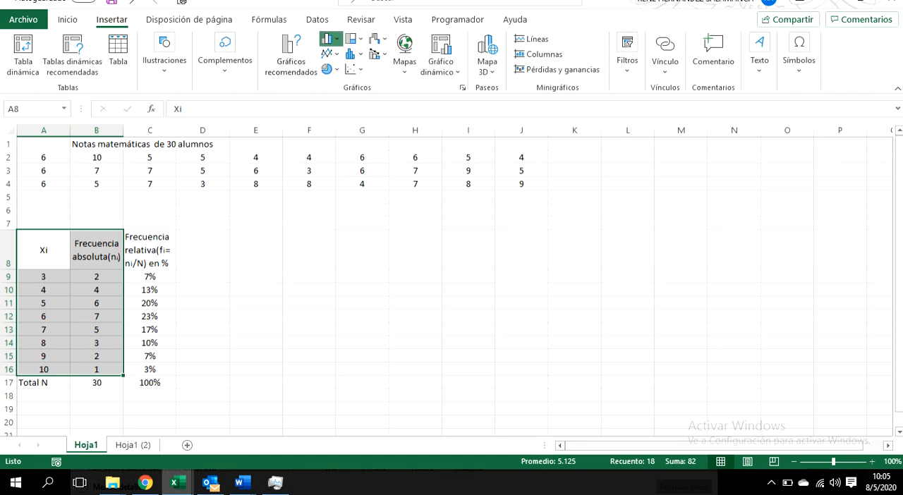
pyautogui.click(332, 39)
pyautogui.click(338, 85)
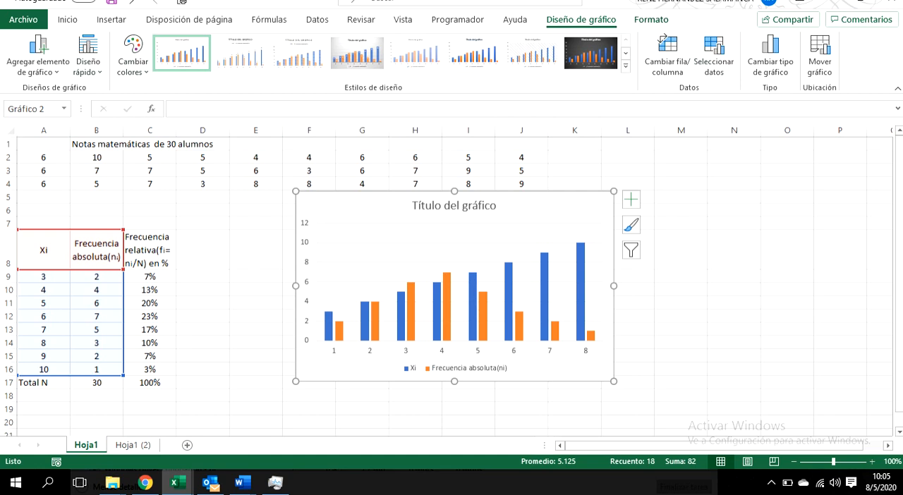
# Step: Remove the Xi series from the column chart's data source, leaving only Frecuencia absoluta(ni)
pyautogui.click(651, 20)
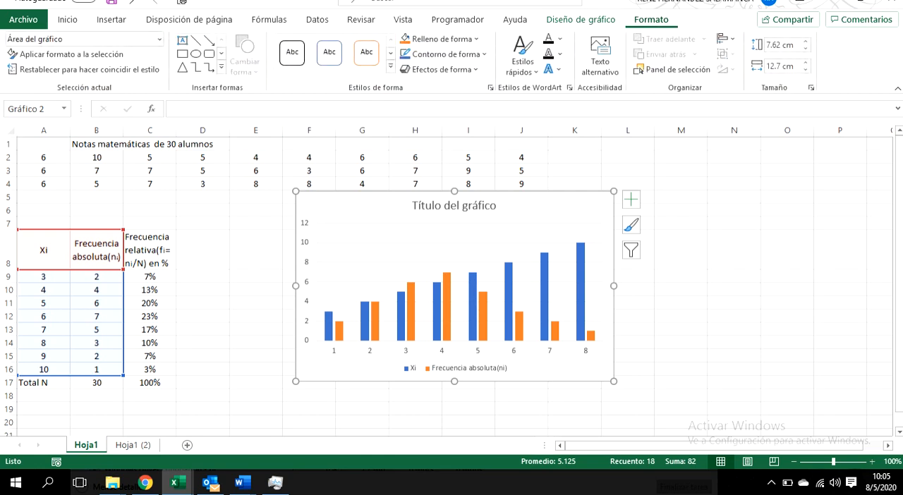
pyautogui.click(581, 20)
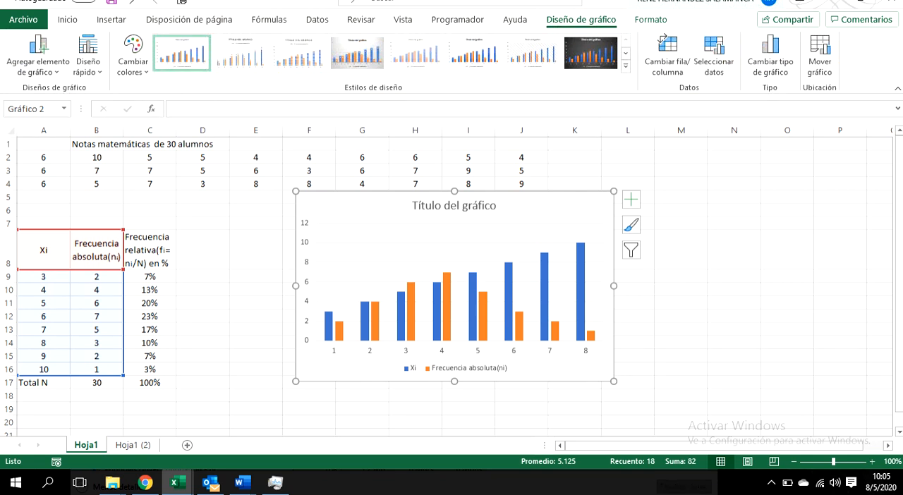
pyautogui.click(714, 57)
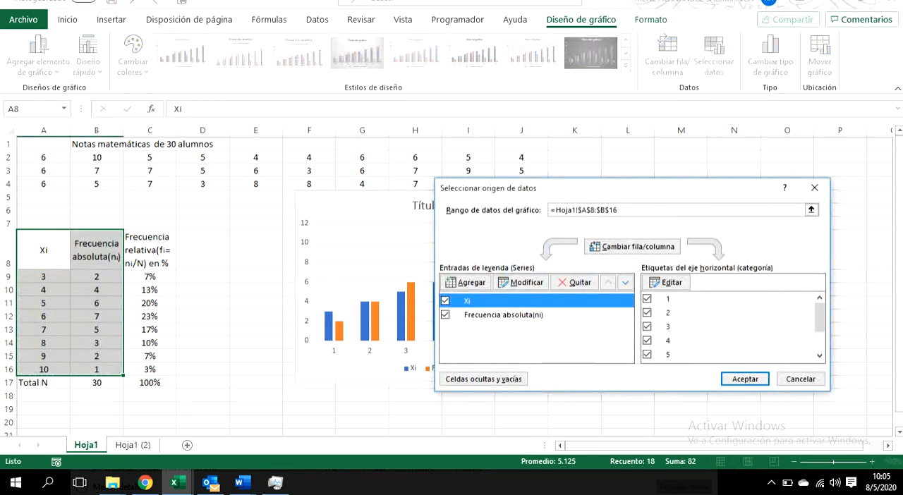
pyautogui.click(575, 283)
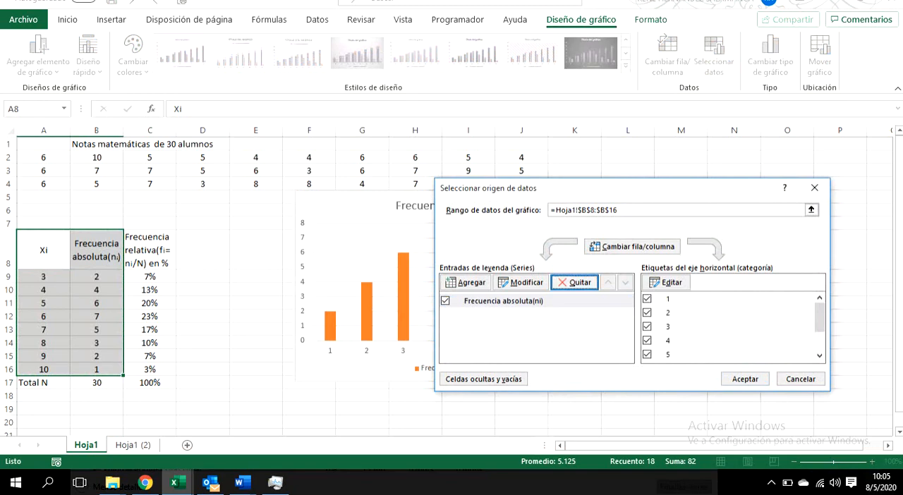
pyautogui.moveTo(493, 188); pyautogui.dragTo(567, 44)
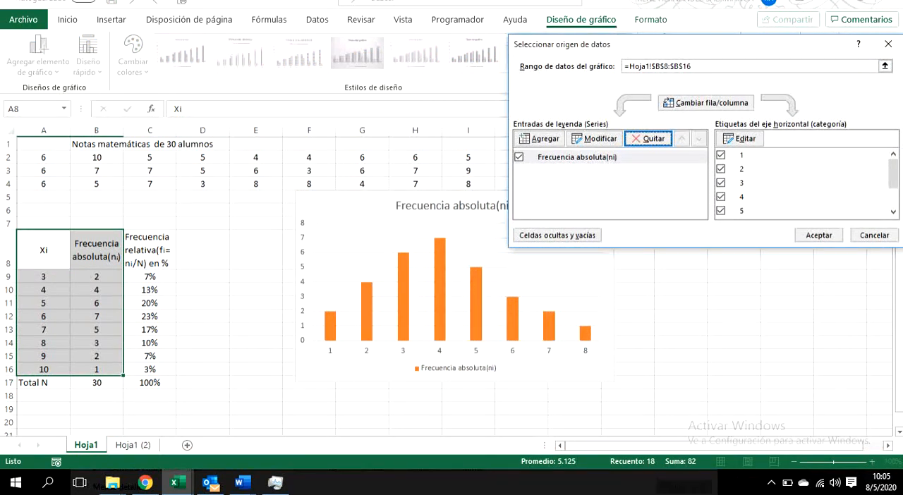
# Step: Set the column chart's horizontal axis labels to the grades in A9:A16 and apply the data source changes
pyautogui.click(740, 138)
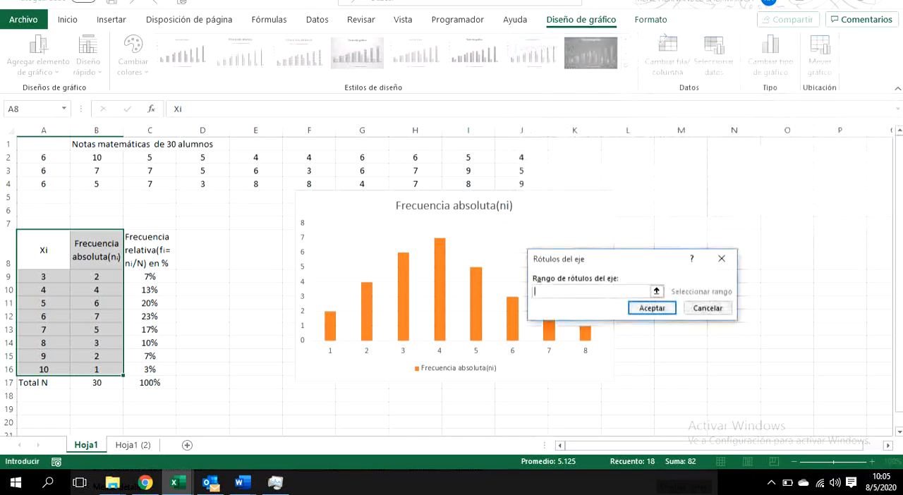
pyautogui.moveTo(43, 276); pyautogui.dragTo(43, 374)
pyautogui.press('Return')
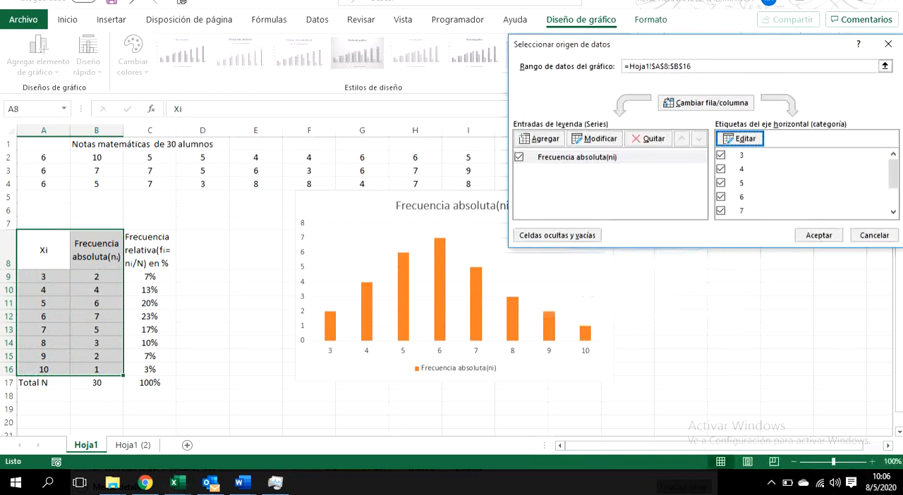
pyautogui.click(818, 235)
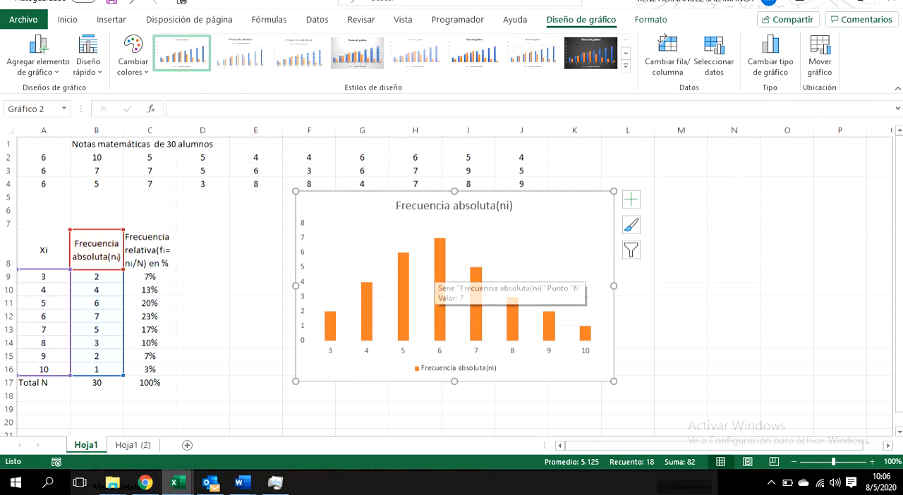
# Step: Check the bar for grade 6 and move the absolute frequency chart beside the grade data, over columns K to P
pyautogui.moveTo(438, 248)
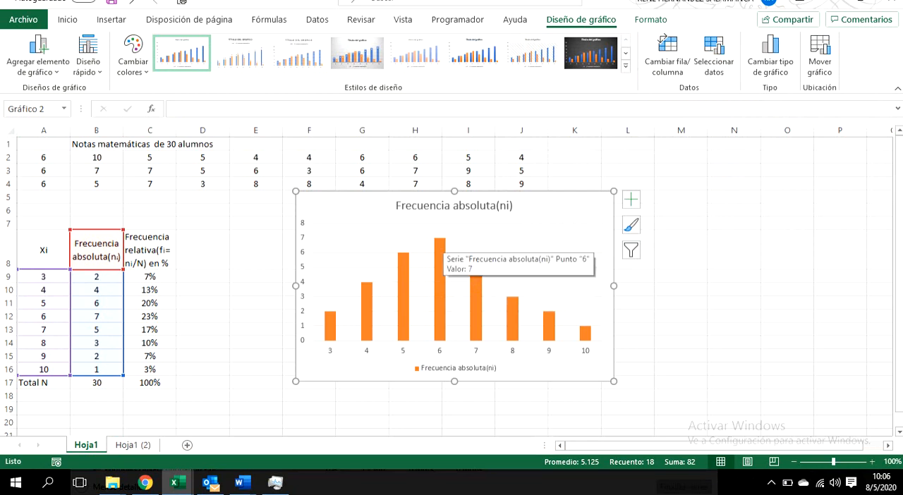
pyautogui.click(506, 253)
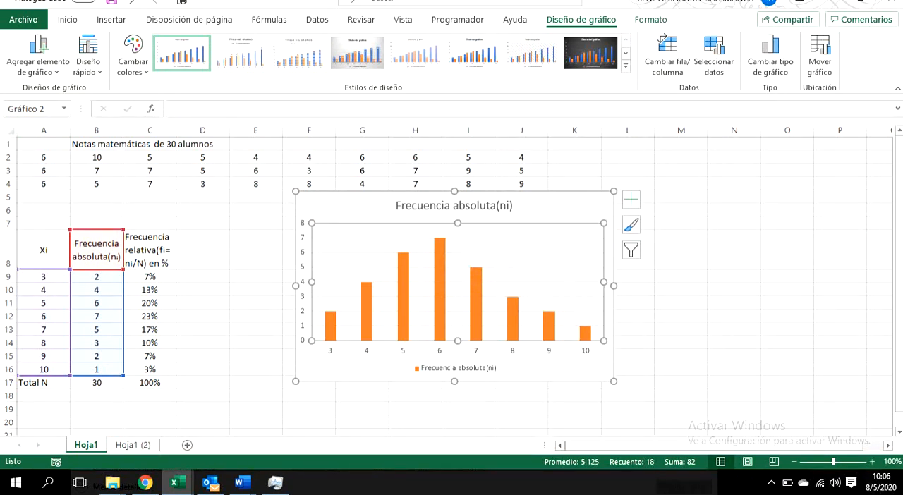
pyautogui.moveTo(557, 207); pyautogui.dragTo(813, 179)
pyautogui.click(362, 303)
pyautogui.scroll(-1, 362, 303)
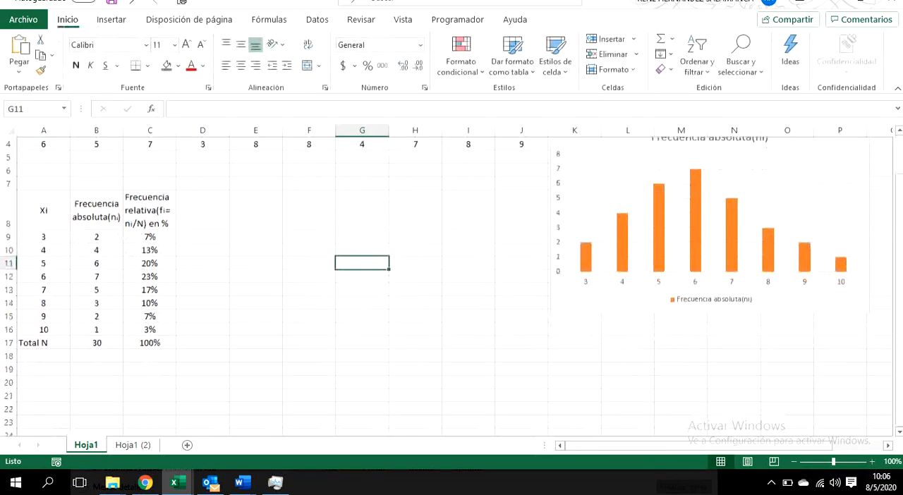
# Step: Insert a 2-D pie chart from the relative frequencies in C9:C16 and apply the chart style with percentage labels and the legend above the pie
pyautogui.moveTo(150, 237); pyautogui.dragTo(149, 330)
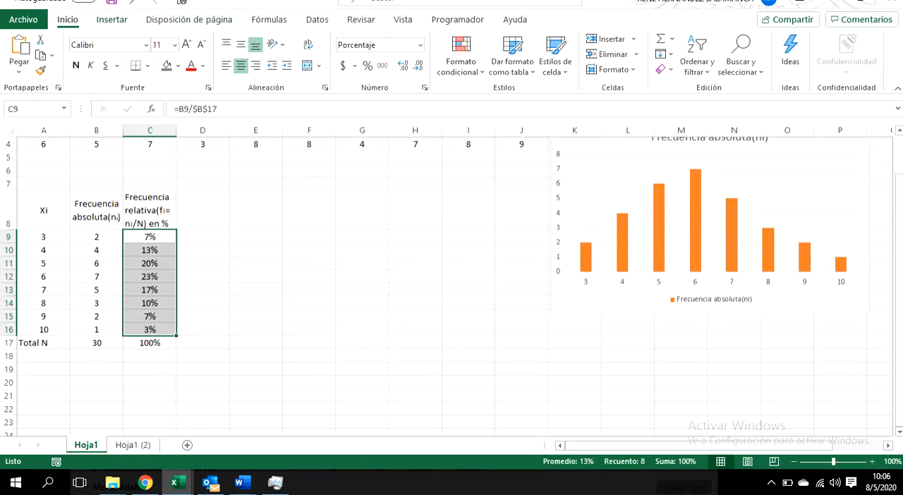
pyautogui.click(112, 20)
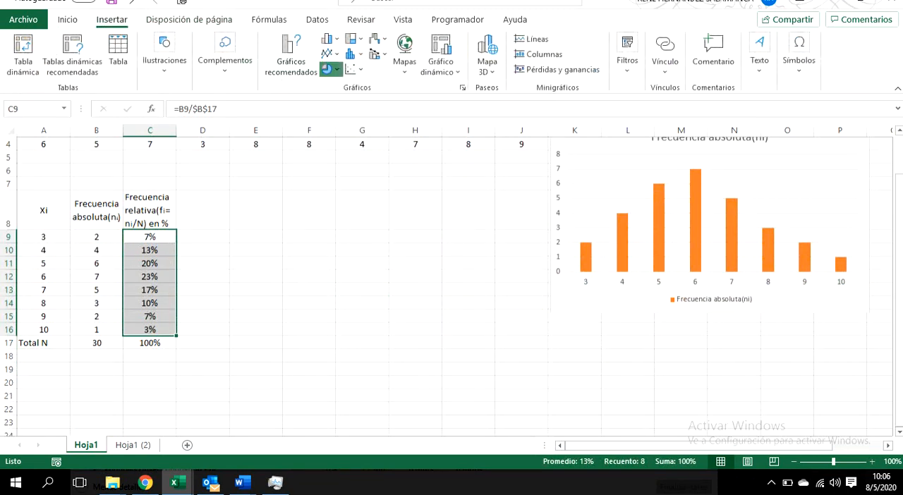
pyautogui.click(329, 69)
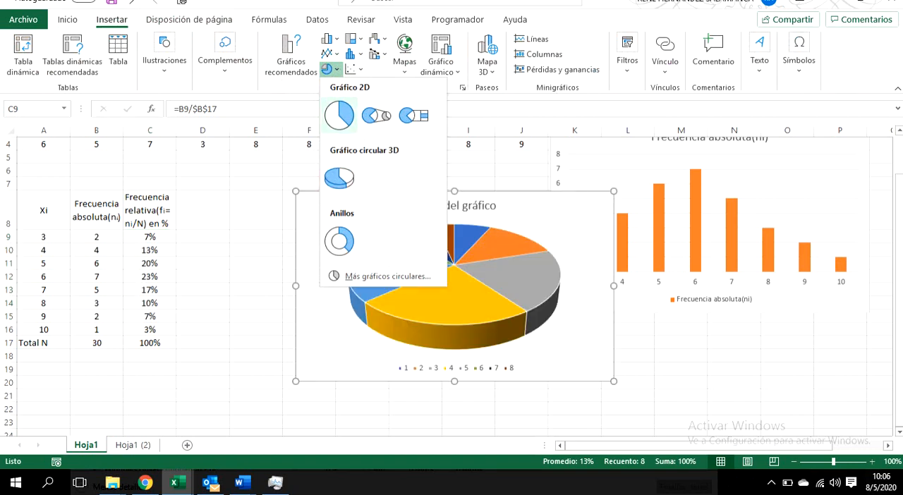
pyautogui.click(338, 114)
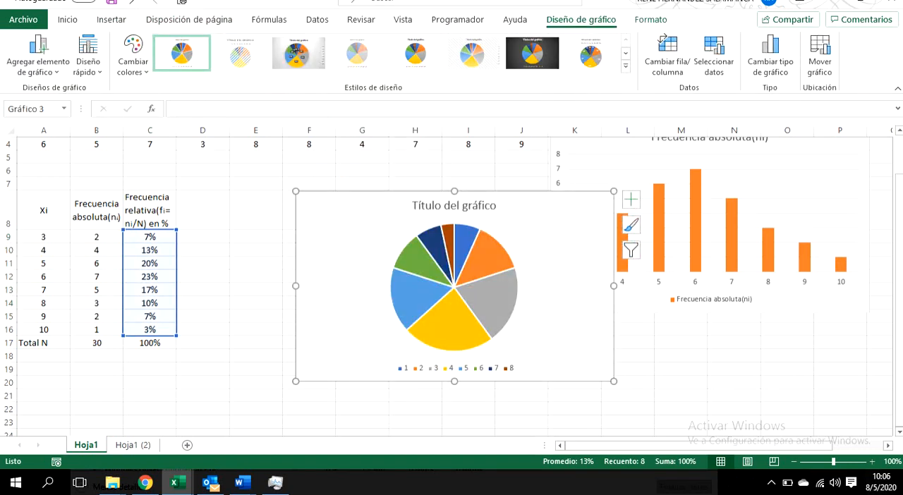
pyautogui.click(453, 299)
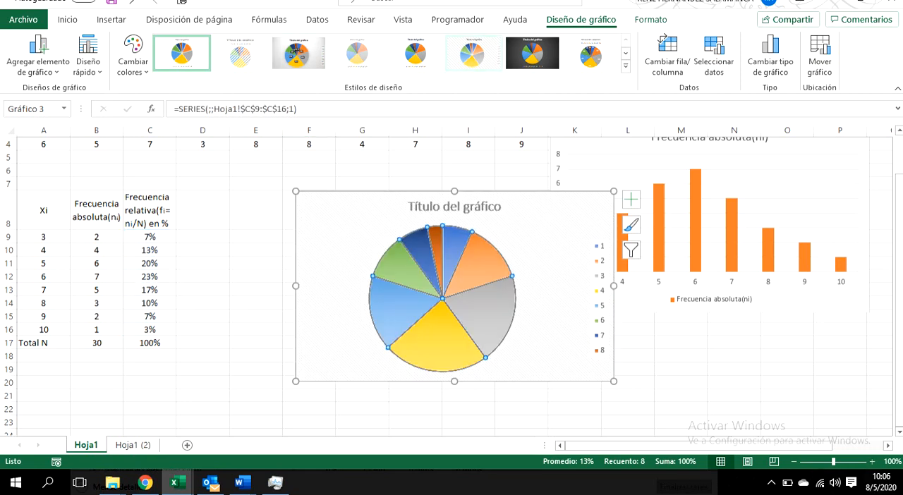
pyautogui.click(591, 53)
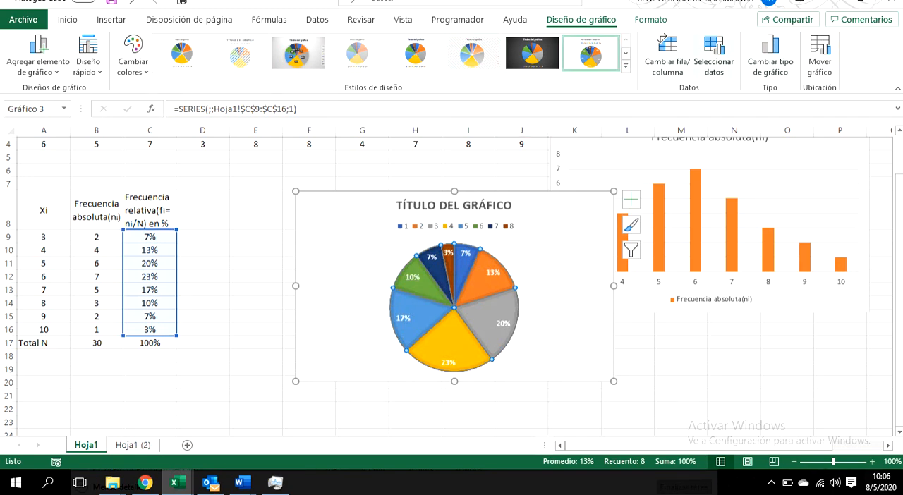
# Step: Set the pie chart's category labels to the grades in A9:A16 and apply the data source changes
pyautogui.click(713, 55)
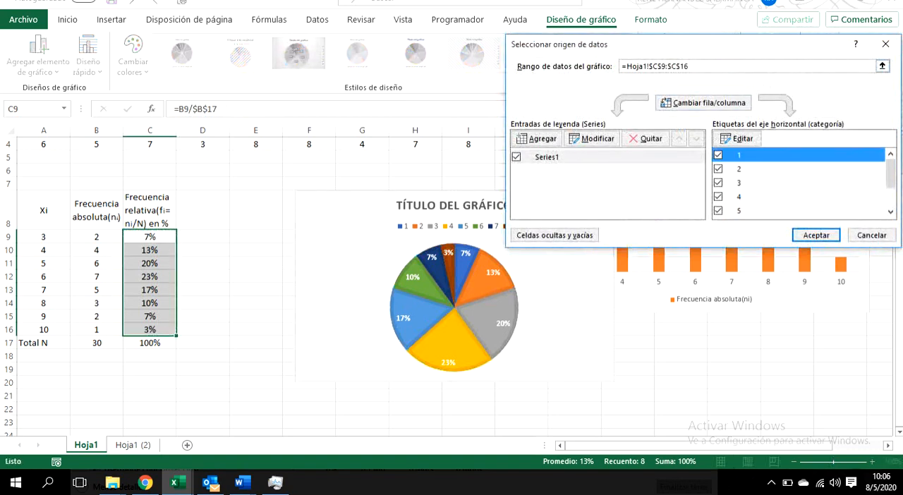
pyautogui.click(737, 139)
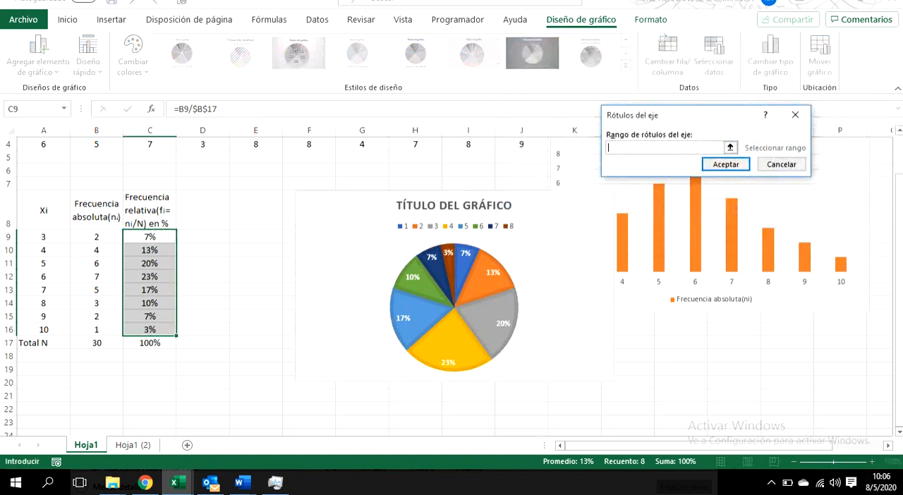
pyautogui.moveTo(44, 237); pyautogui.dragTo(44, 330)
pyautogui.click(725, 163)
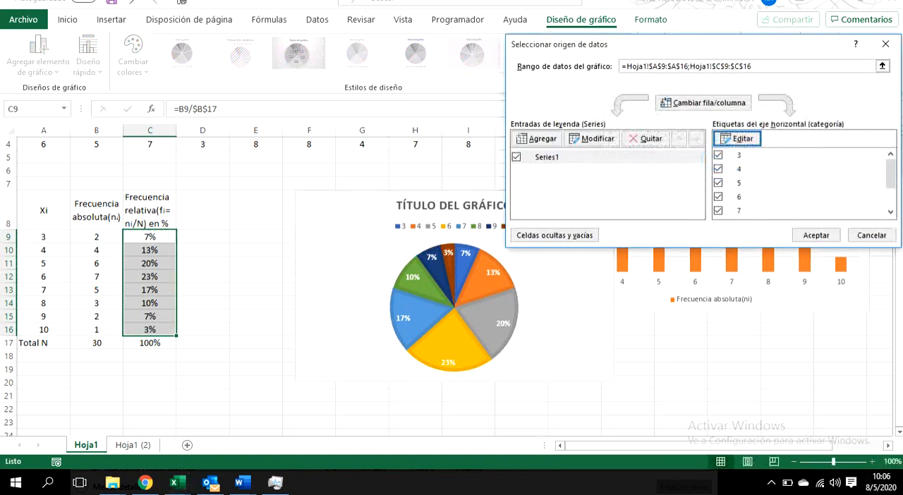
pyautogui.click(816, 234)
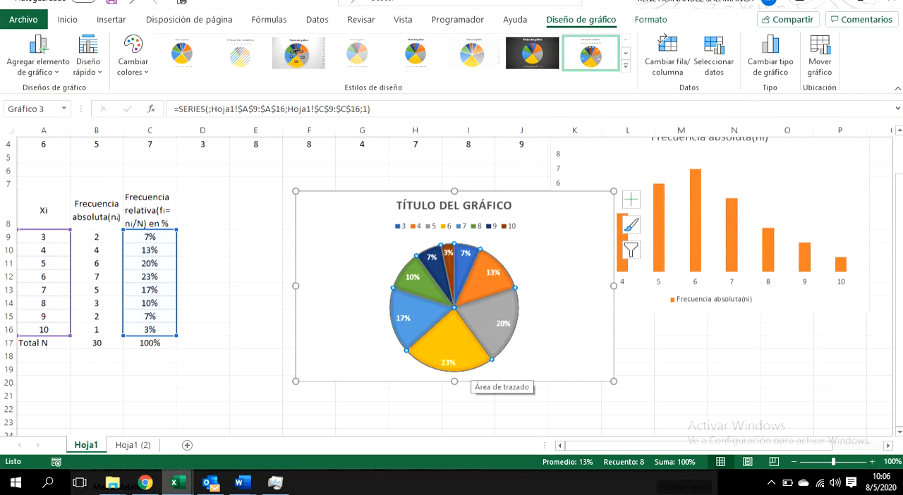
# Step: Move the pie chart below the frequency table and the absolute frequency chart beside the table, over columns D to J
pyautogui.moveTo(498, 348)
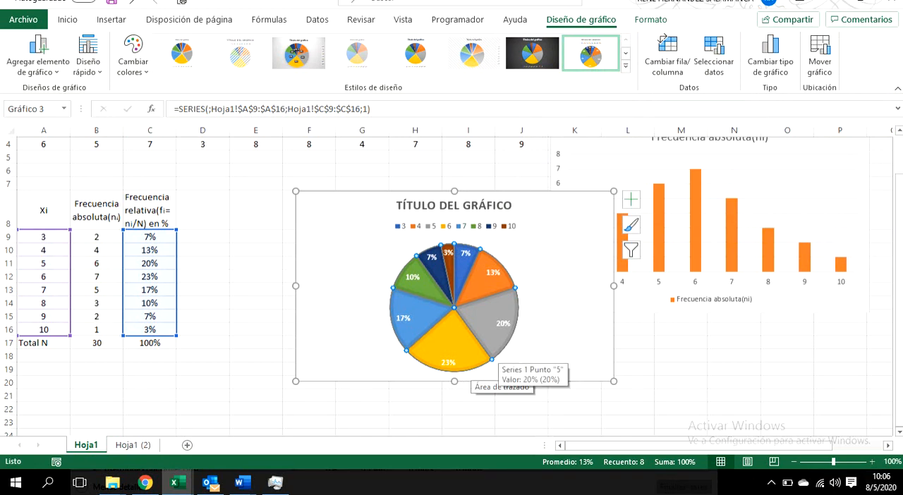
pyautogui.moveTo(507, 208); pyautogui.dragTo(427, 282)
pyautogui.scroll(1, 427, 283)
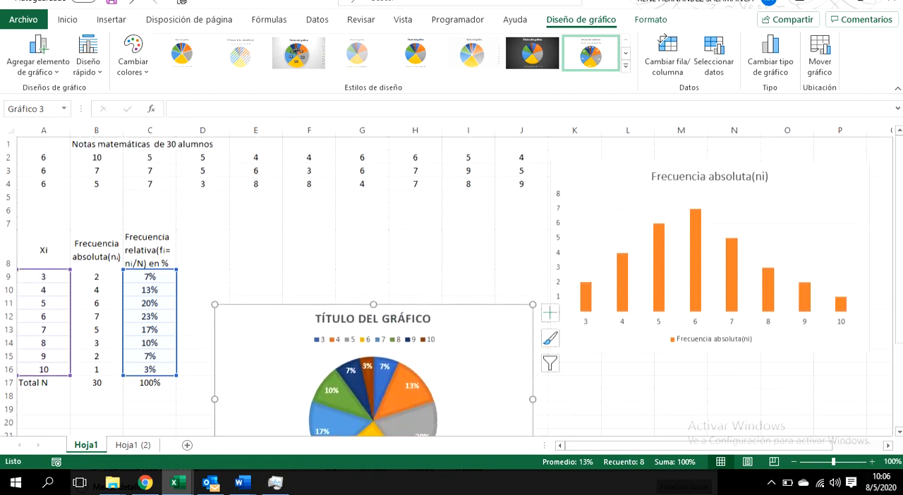
pyautogui.moveTo(451, 317); pyautogui.dragTo(254, 414)
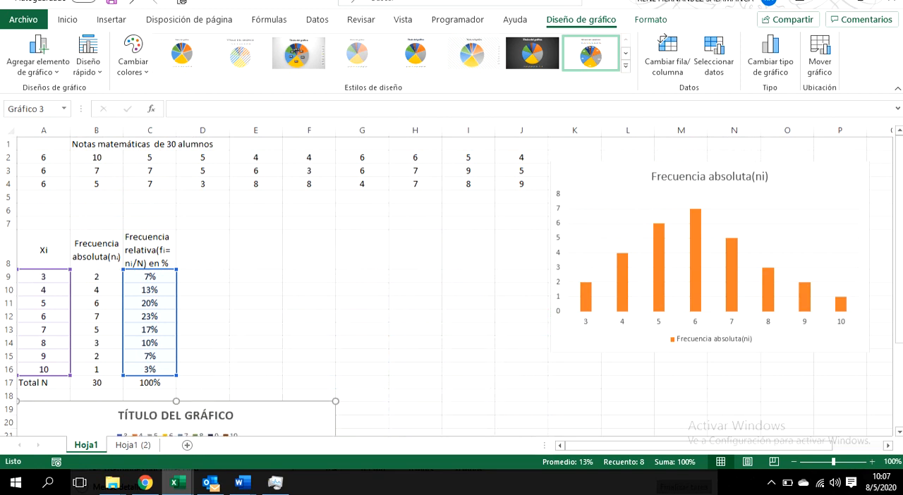
pyautogui.moveTo(797, 181); pyautogui.dragTo(459, 221)
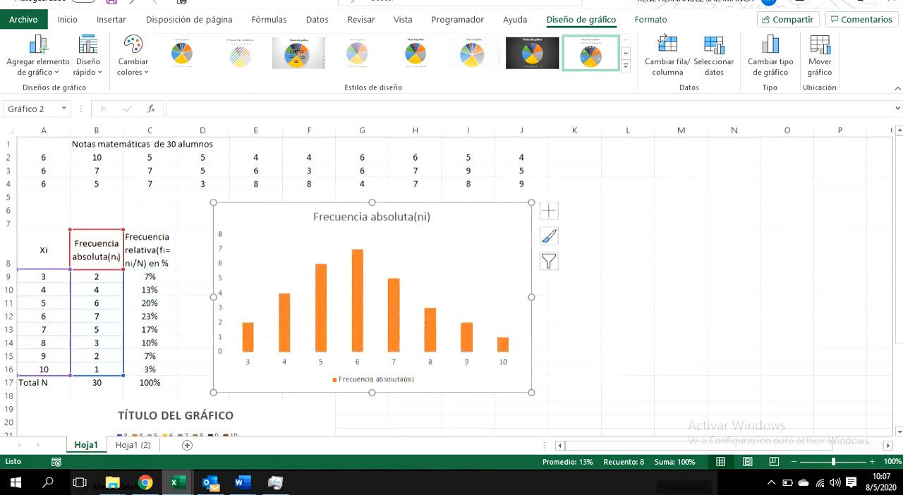
# Step: On sheet Hoja1 (2), delete the absolute frequencies in B9:B16 and the total formula in B17
pyautogui.click(133, 445)
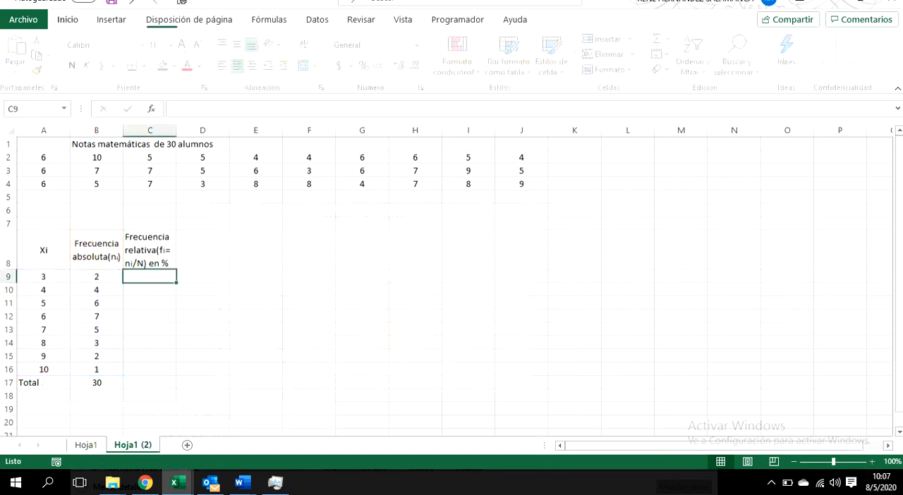
pyautogui.moveTo(96, 276); pyautogui.dragTo(97, 370)
pyautogui.press('Delete')
pyautogui.press('Down')
pyautogui.press('Down')
pyautogui.press('Down')
pyautogui.press('Down')
pyautogui.press('Down')
pyautogui.press('Down')
pyautogui.press('Down')
pyautogui.press('Down')
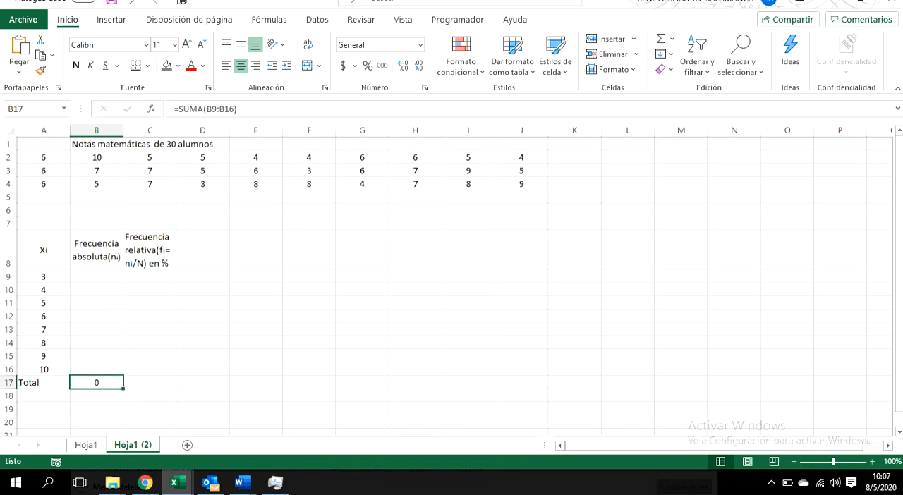
pyautogui.press('Delete')
# Step: On sheet Hoja1, move the absolute frequency chart over columns K to P, level with rows 6 to 18, and deselect it
pyautogui.click(86, 445)
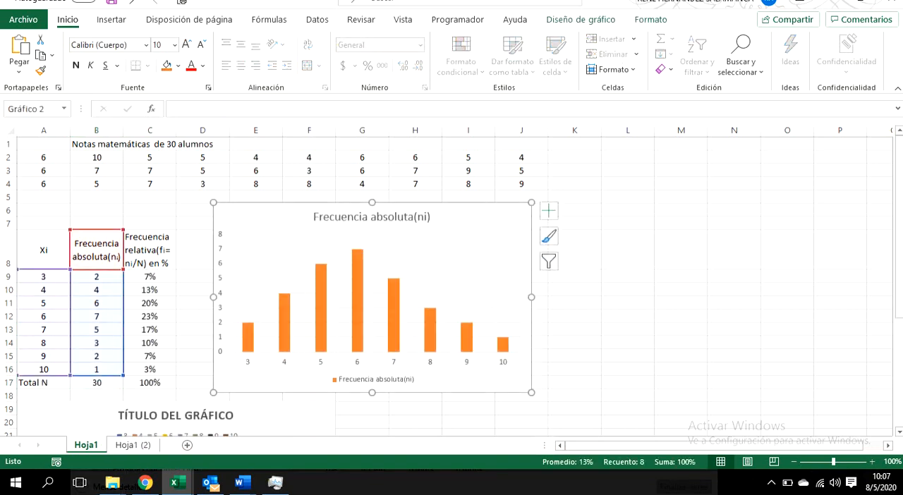
pyautogui.moveTo(451, 219); pyautogui.dragTo(780, 223)
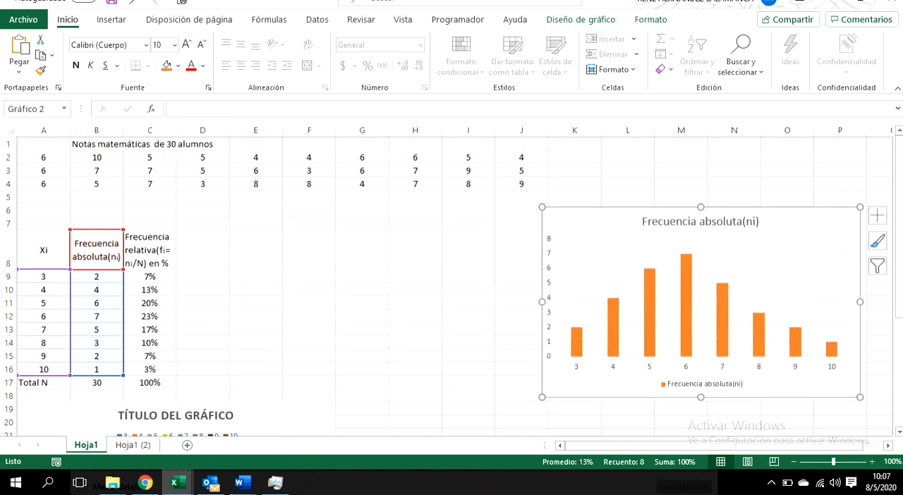
pyautogui.click(309, 250)
pyautogui.scroll(-3, 309, 250)
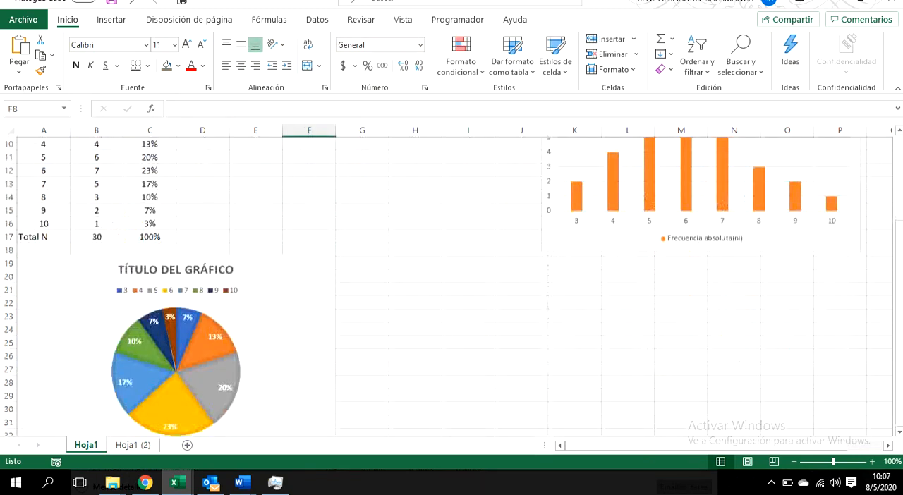
pyautogui.scroll(1, 211, 310)
pyautogui.click(176, 336)
pyautogui.moveTo(175, 337); pyautogui.dragTo(276, 332)
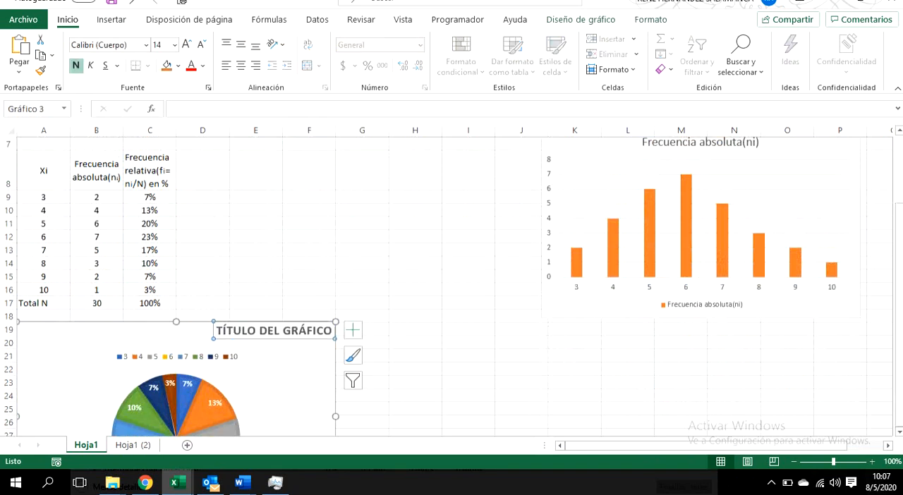
pyautogui.hotkey('ctrl', 'z')
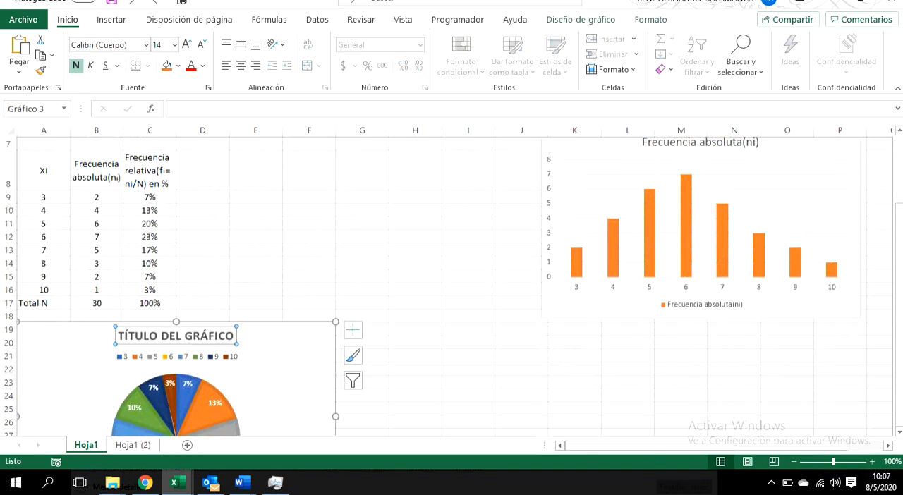
# Step: Move the pie chart between the frequency table and the column chart, over columns D to J, with its top edge aligned to the column chart
pyautogui.moveTo(276, 337); pyautogui.dragTo(441, 194)
pyautogui.scroll(2, 441, 193)
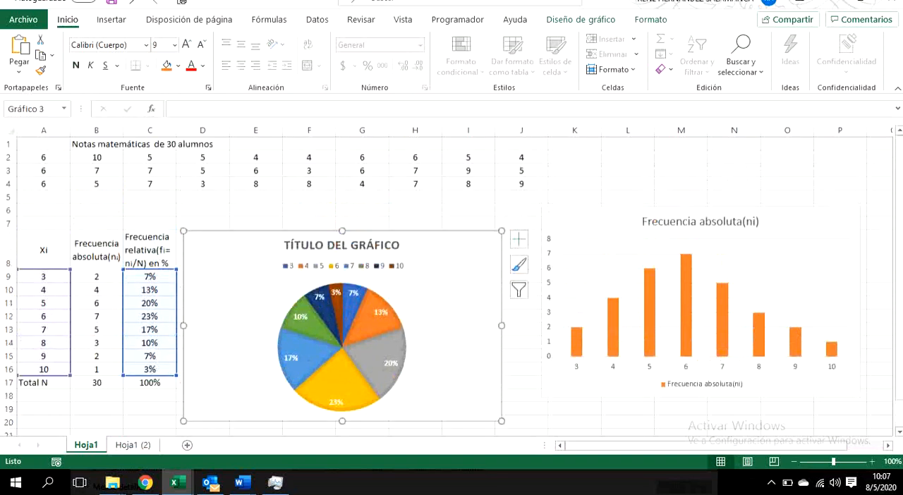
pyautogui.moveTo(441, 261); pyautogui.dragTo(450, 237)
pyautogui.click(628, 184)
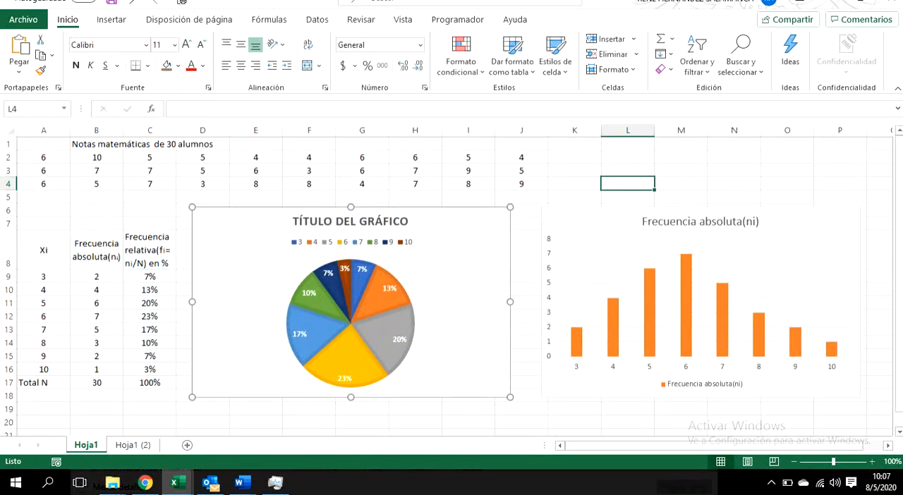